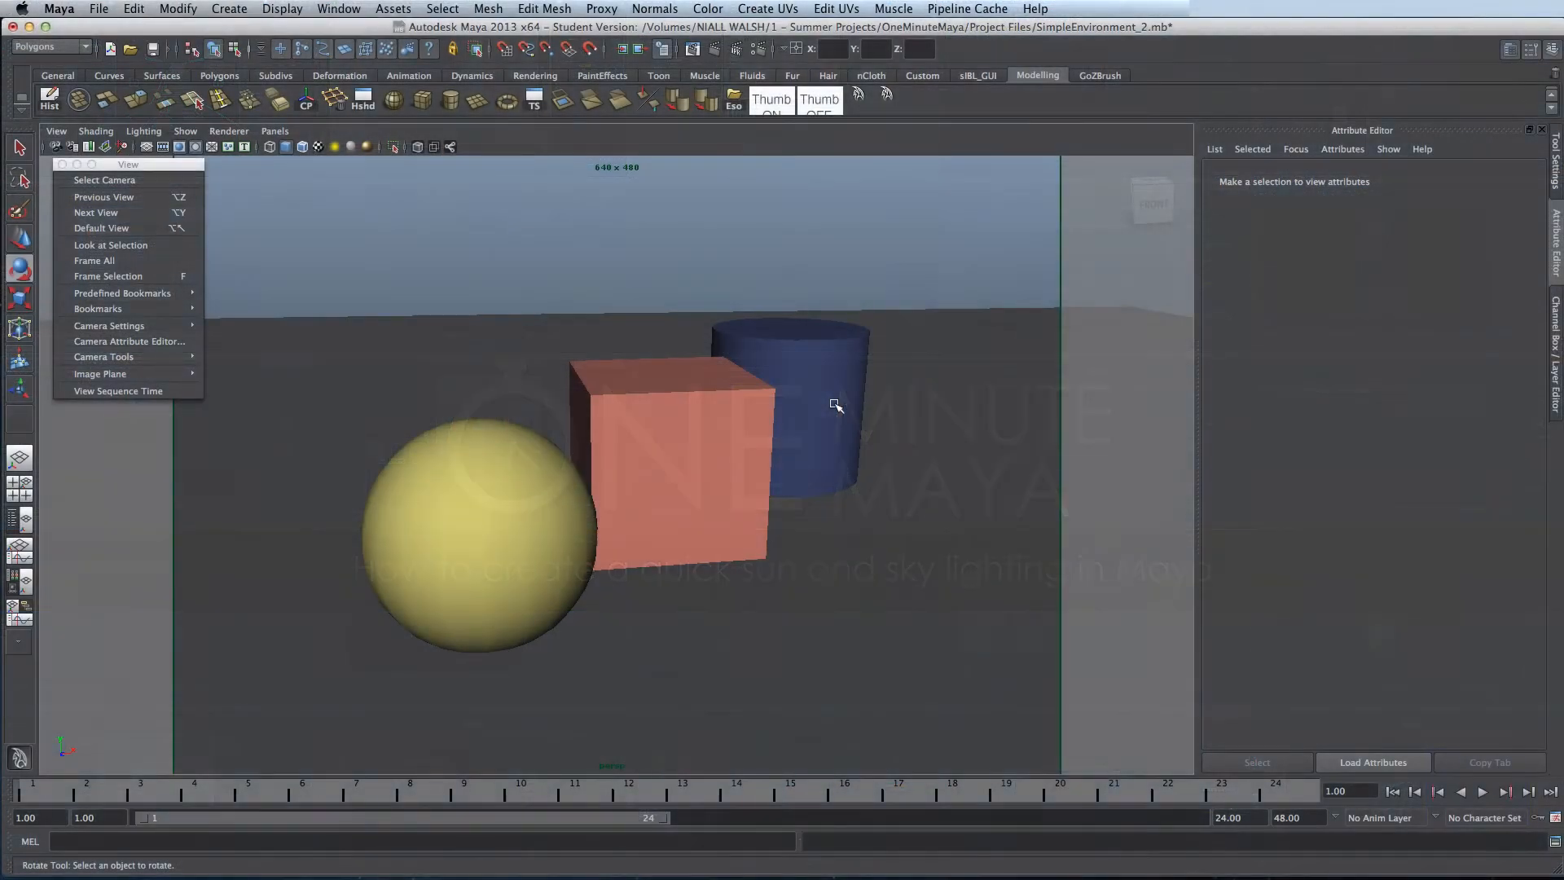
Render the current frame with mental ray, keep the image, and bring up Render Settings
left_click(716, 49)
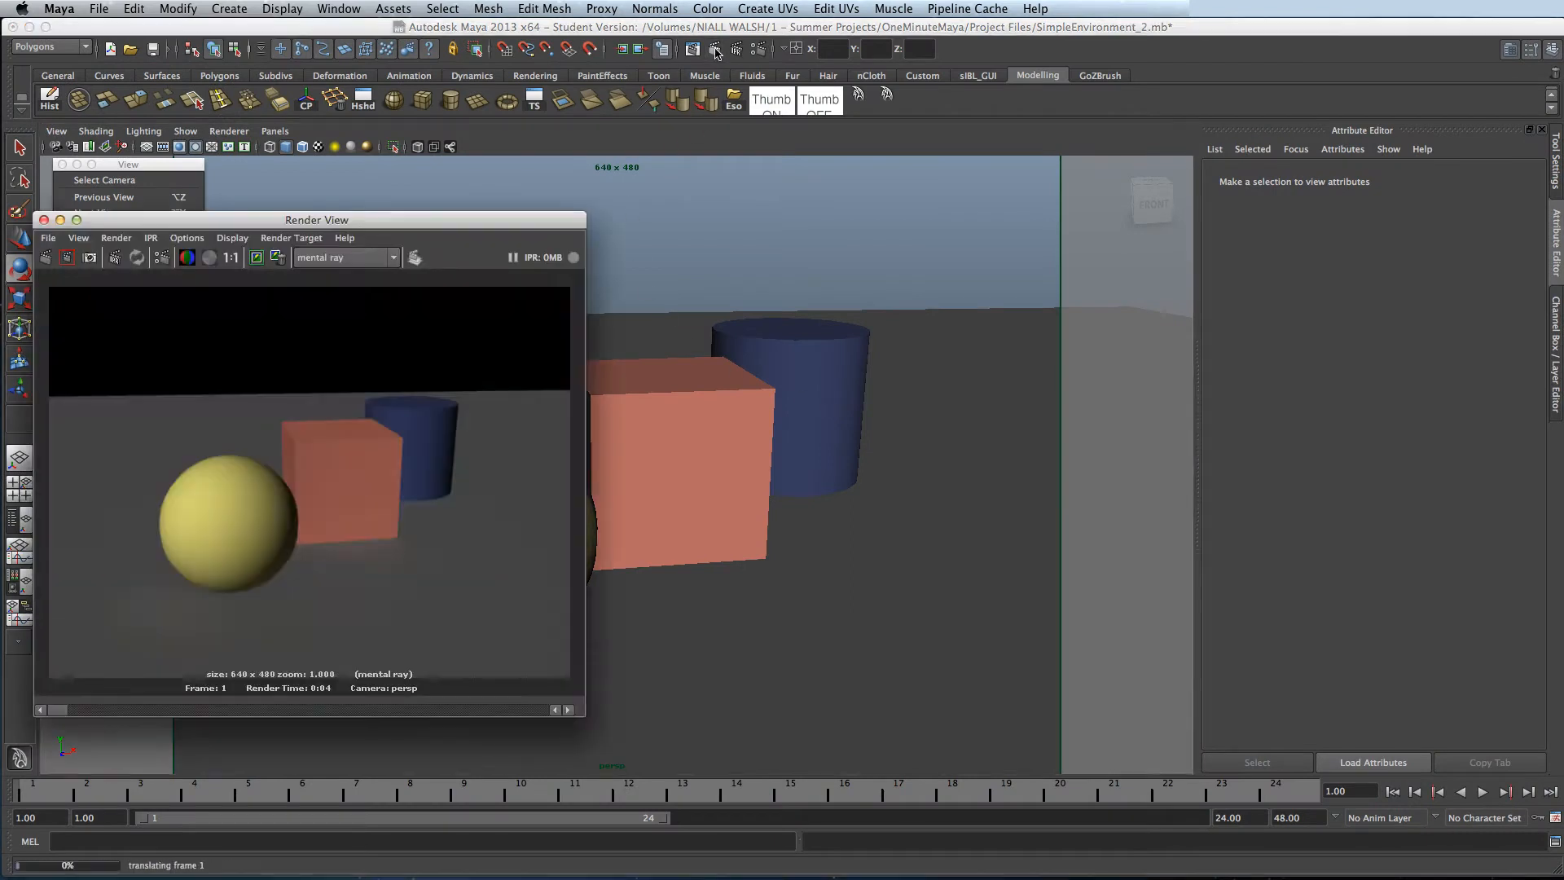
left_click_drag(428, 220, 614, 173)
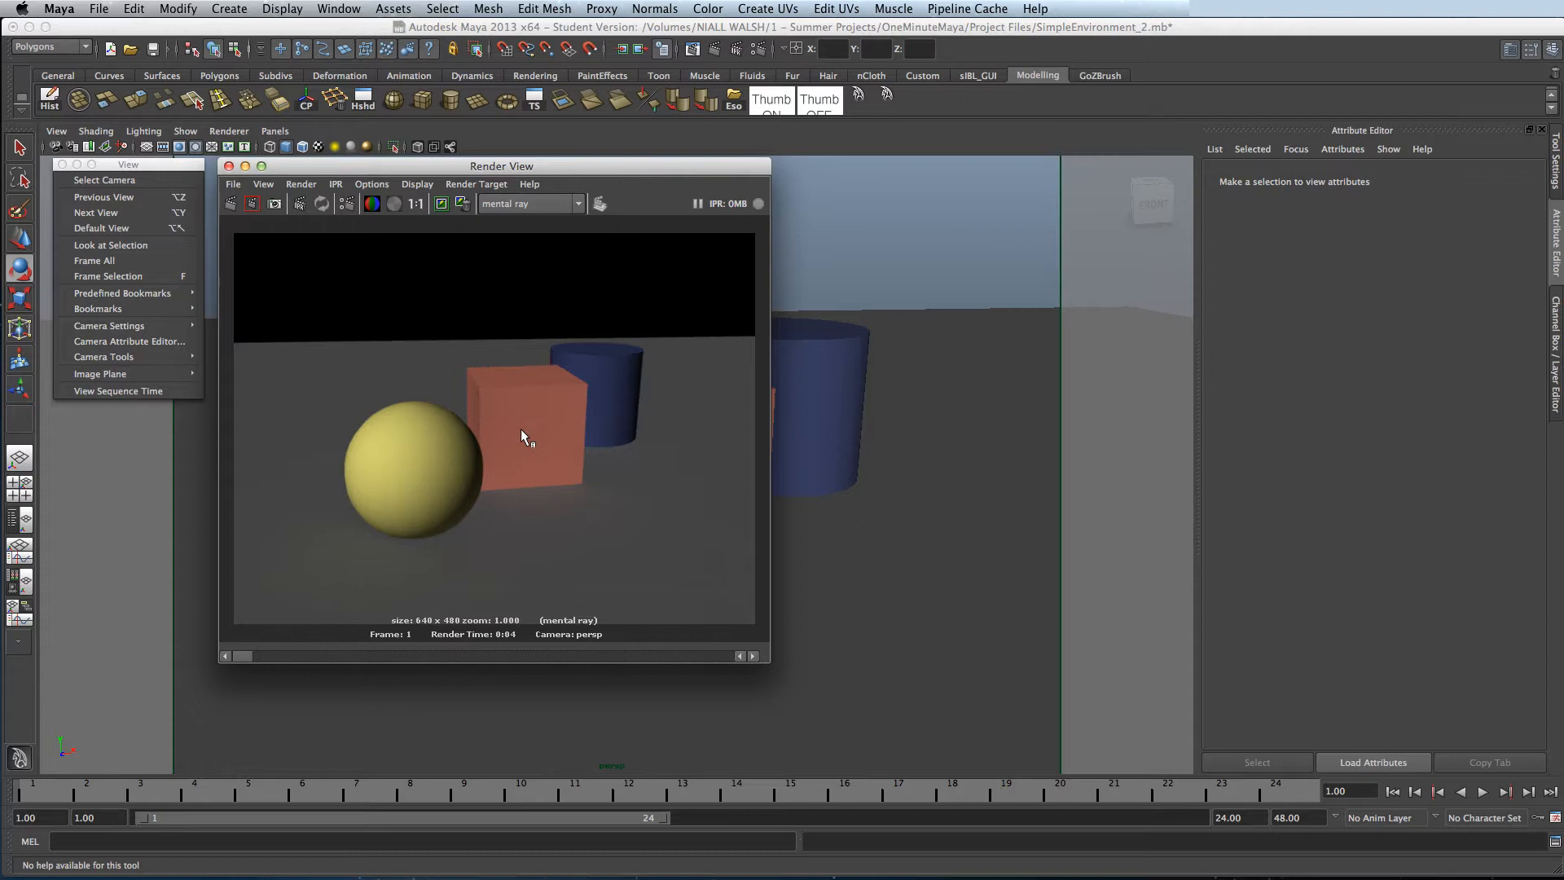
left_click(273, 204)
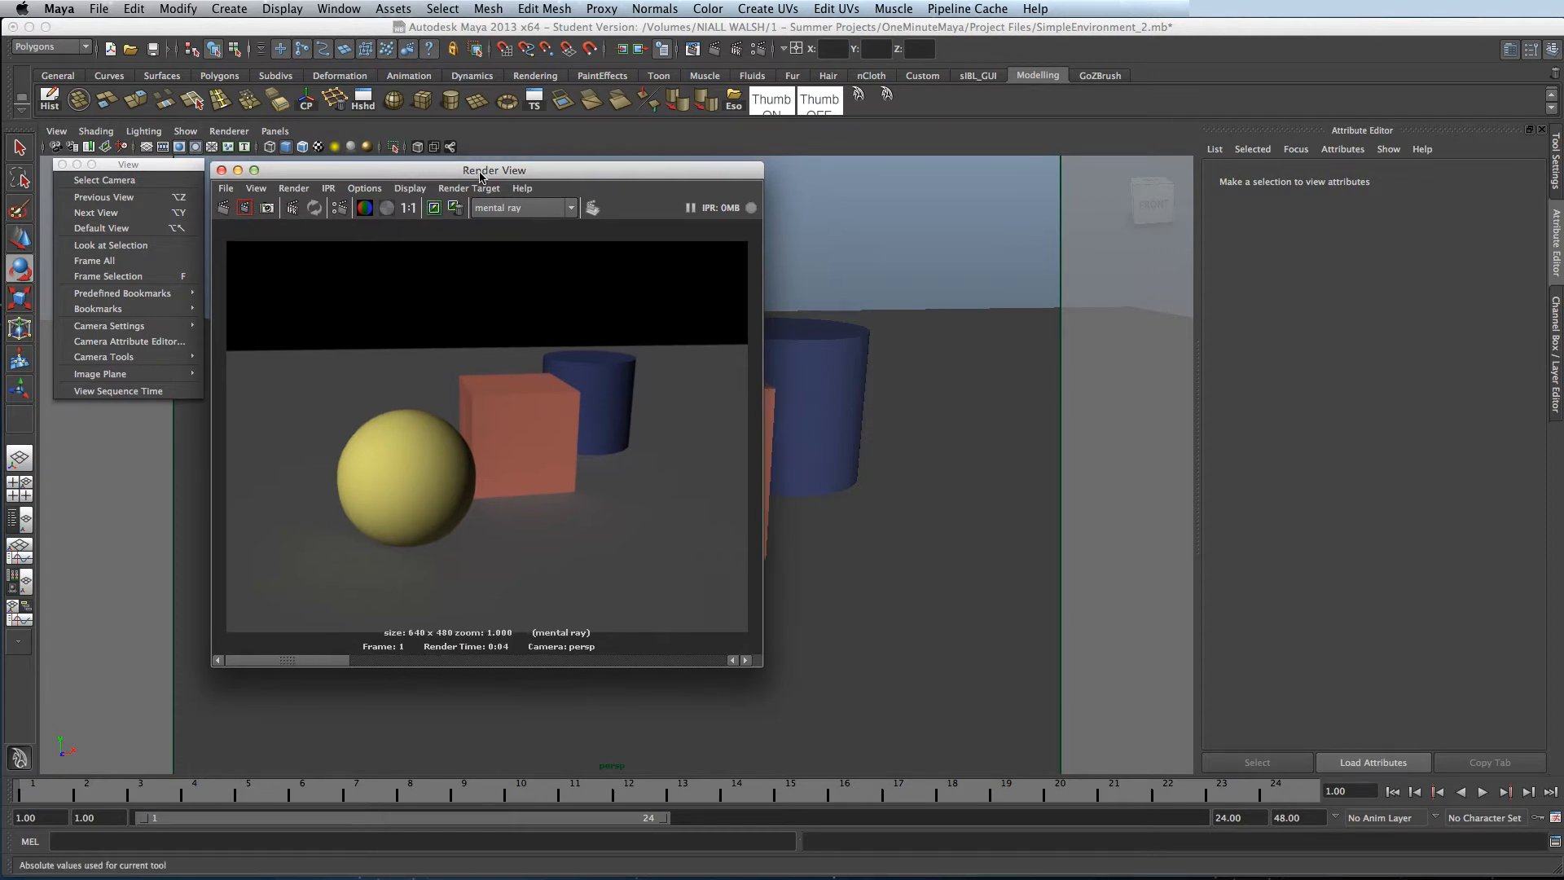
left_click(798, 51)
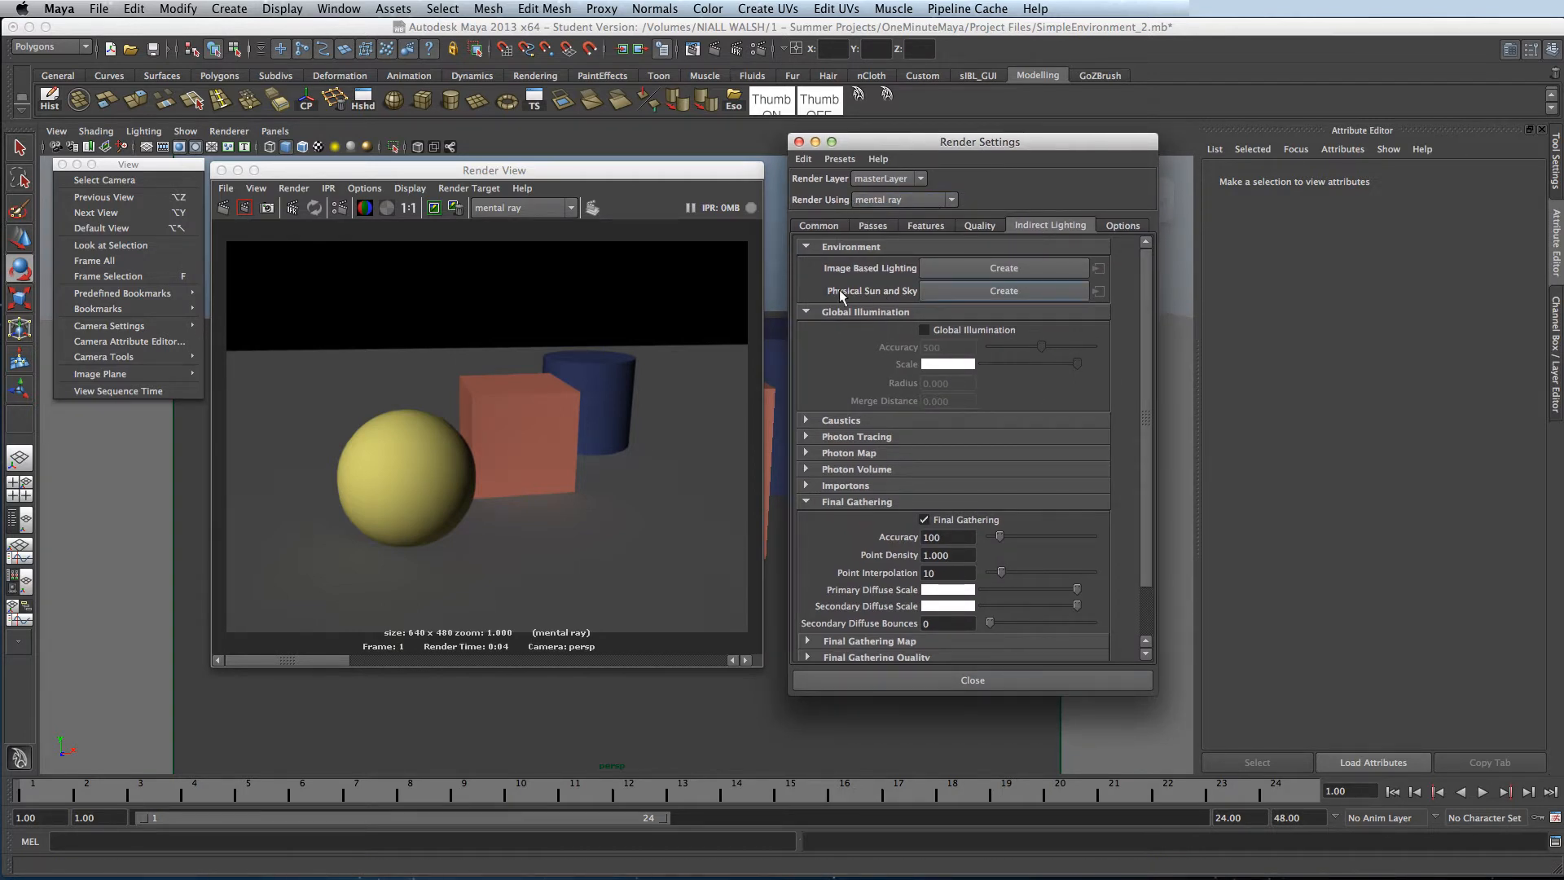
Create a Physical Sun and Sky, re-render, and compare against the stored dark render
left_click(988, 292)
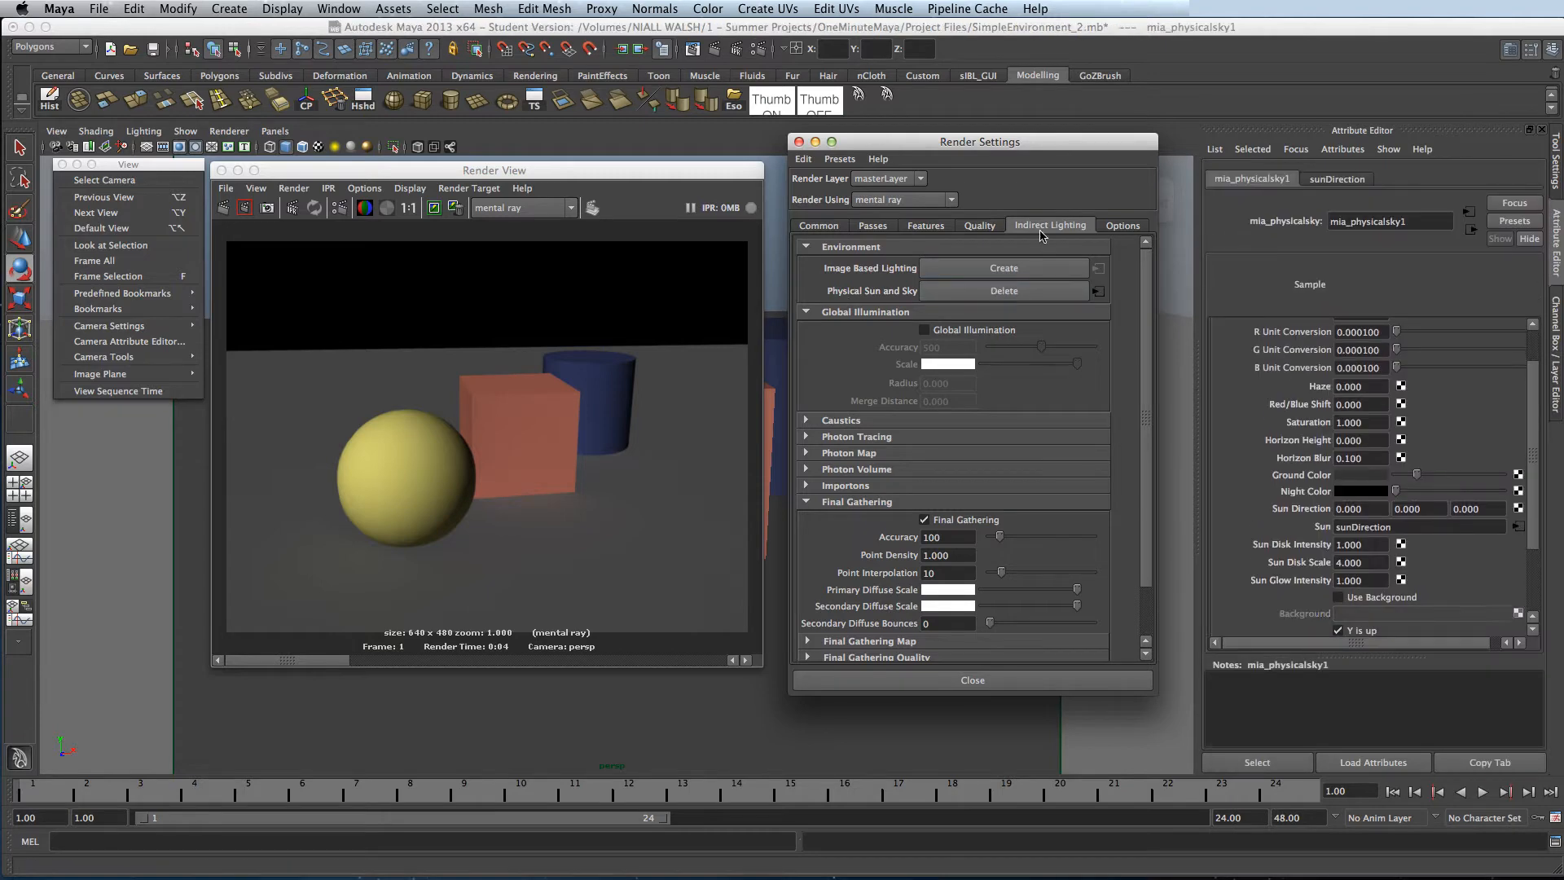
left_click(224, 208)
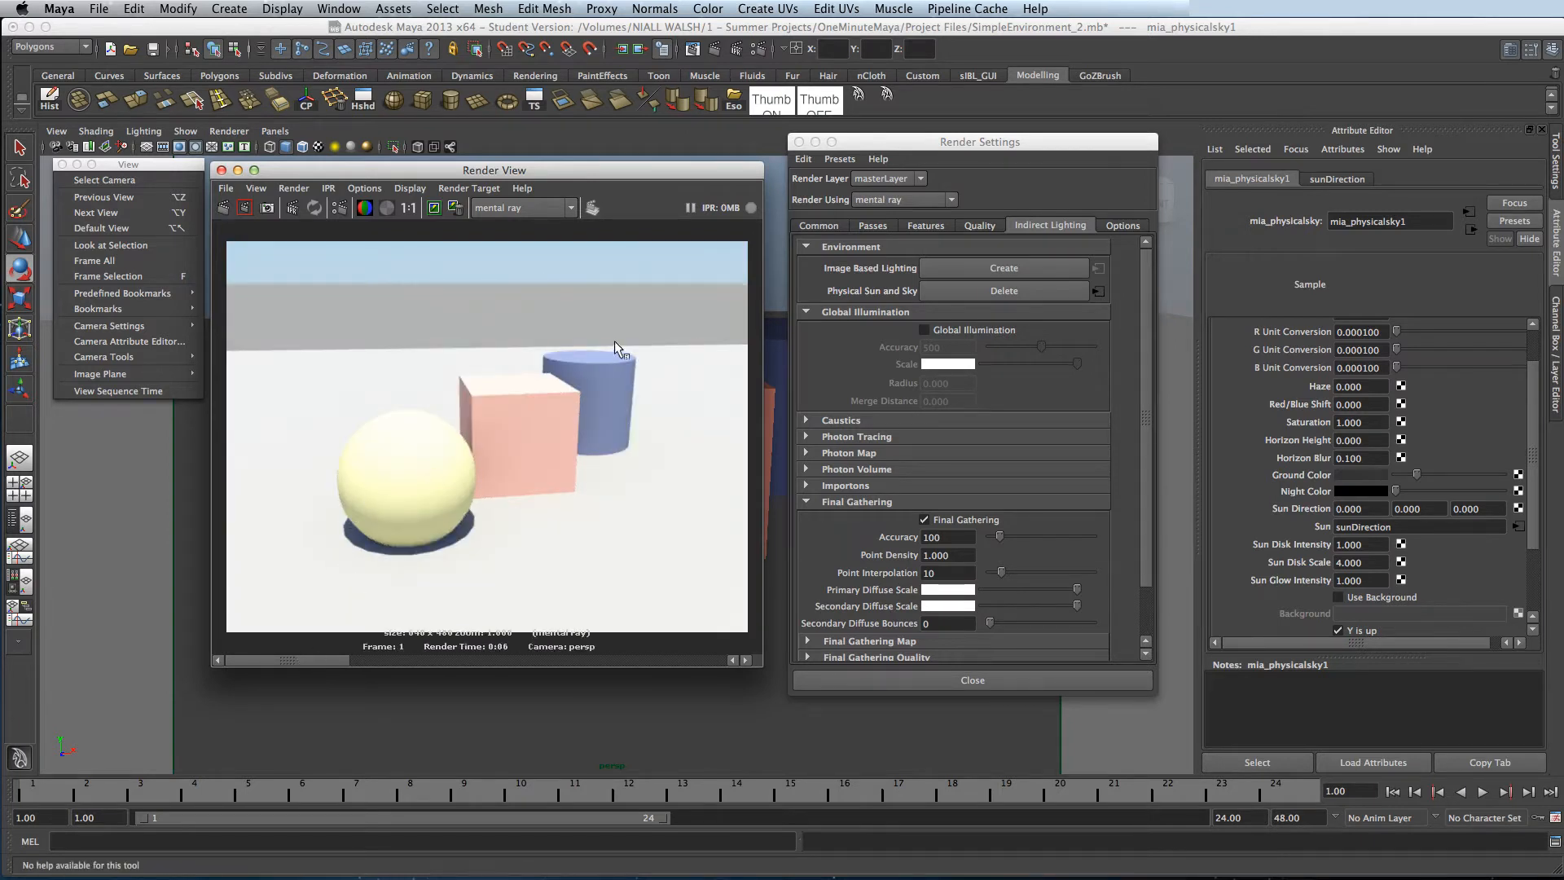
left_click(345, 665)
Set mia_physicalsky1 Horizon Height to -2 and redo the previous render
left_click(1348, 440)
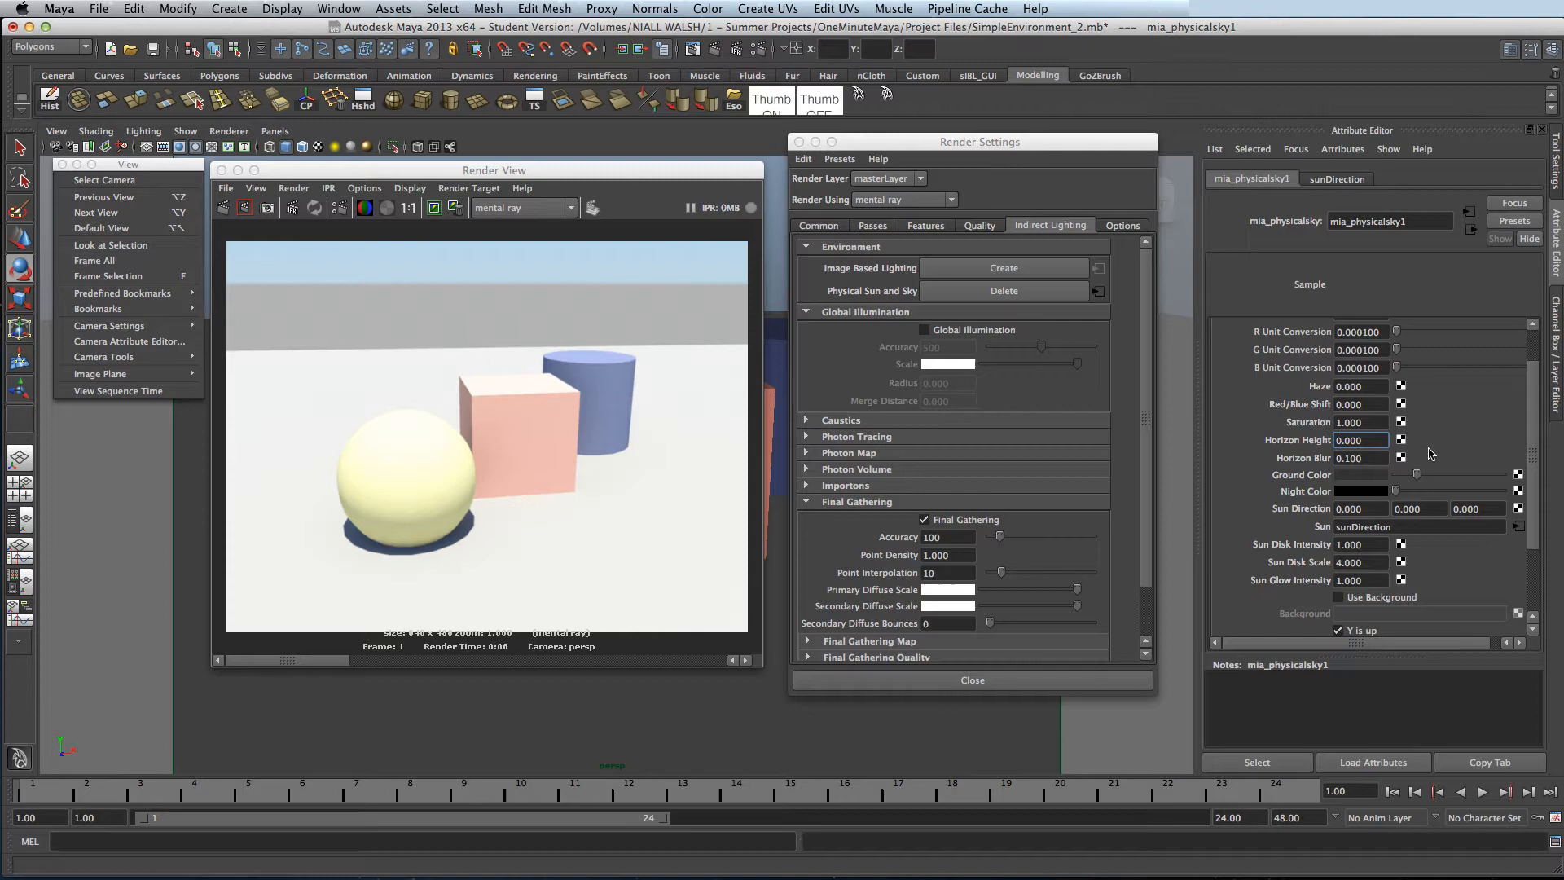
type("-2.000")
key("Tab")
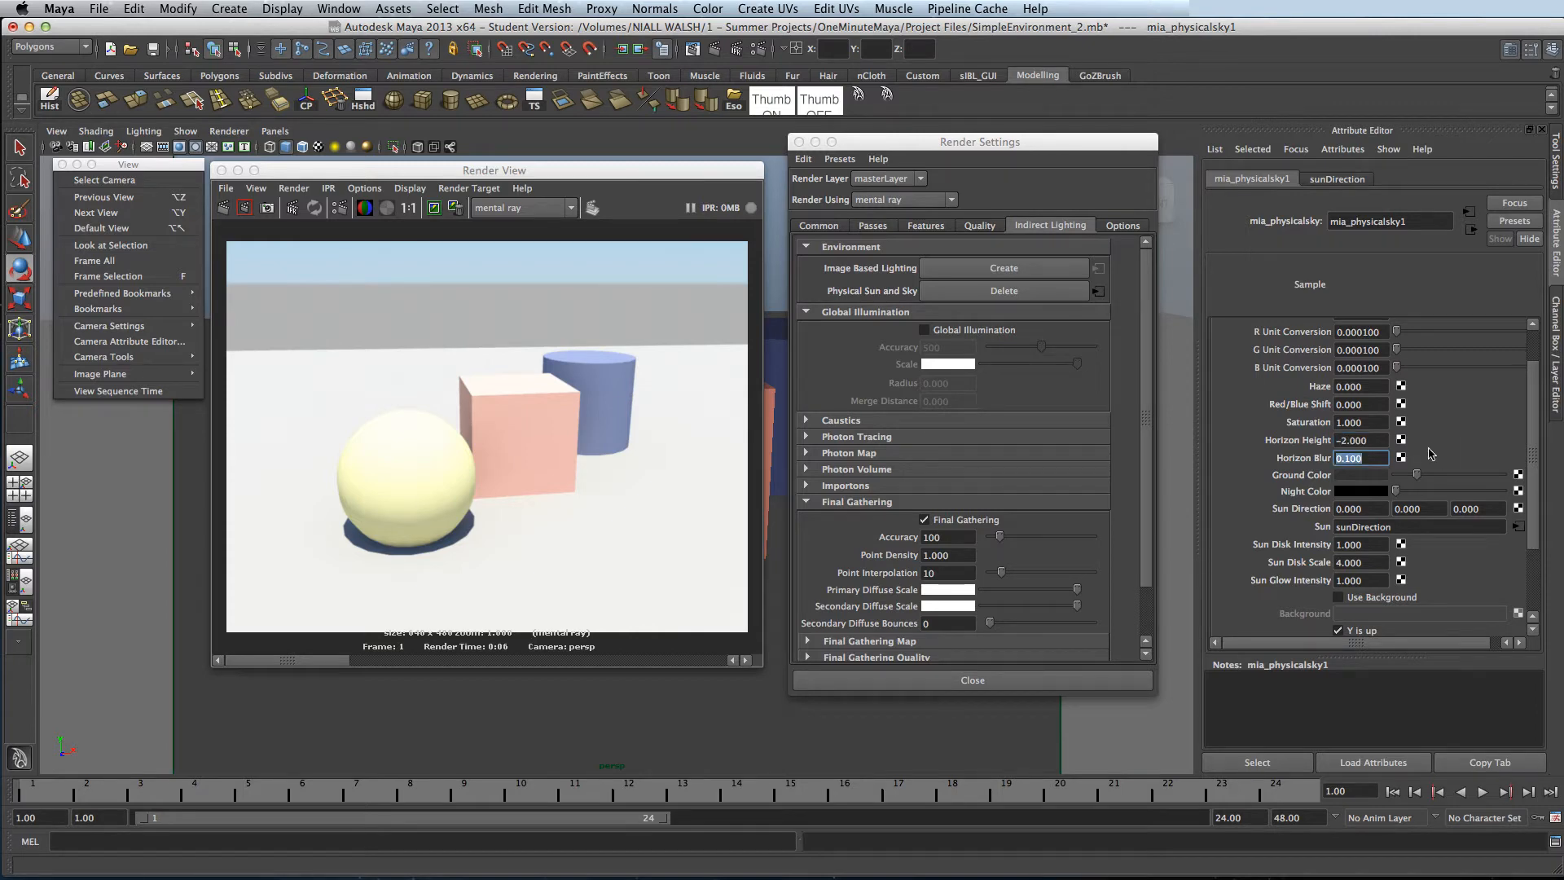
left_click(420, 171)
left_click(226, 209)
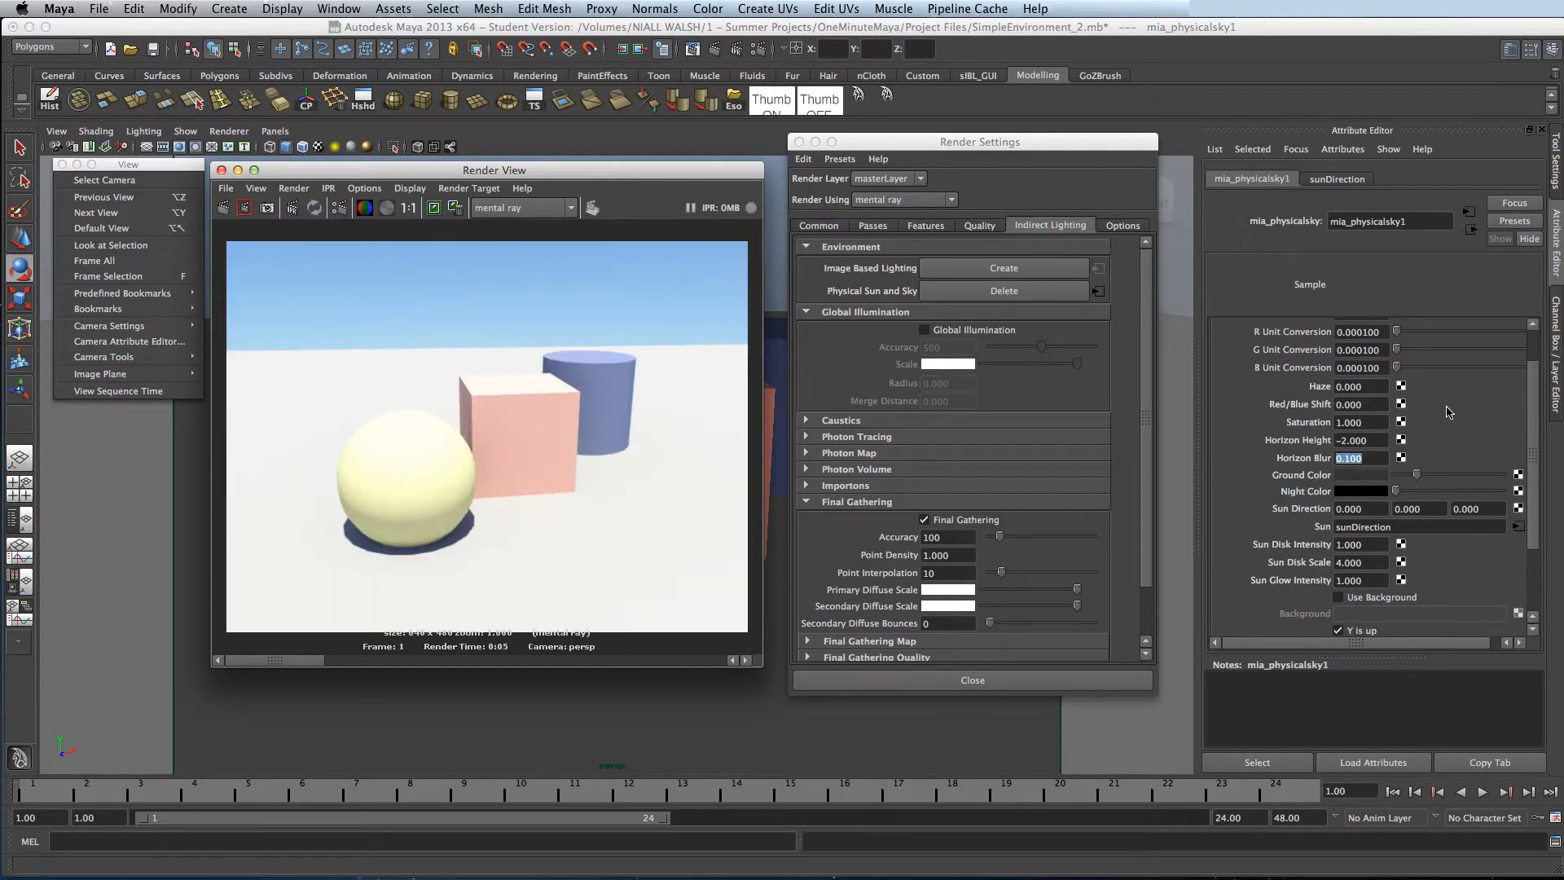
scroll(1501, 425, "up", 2)
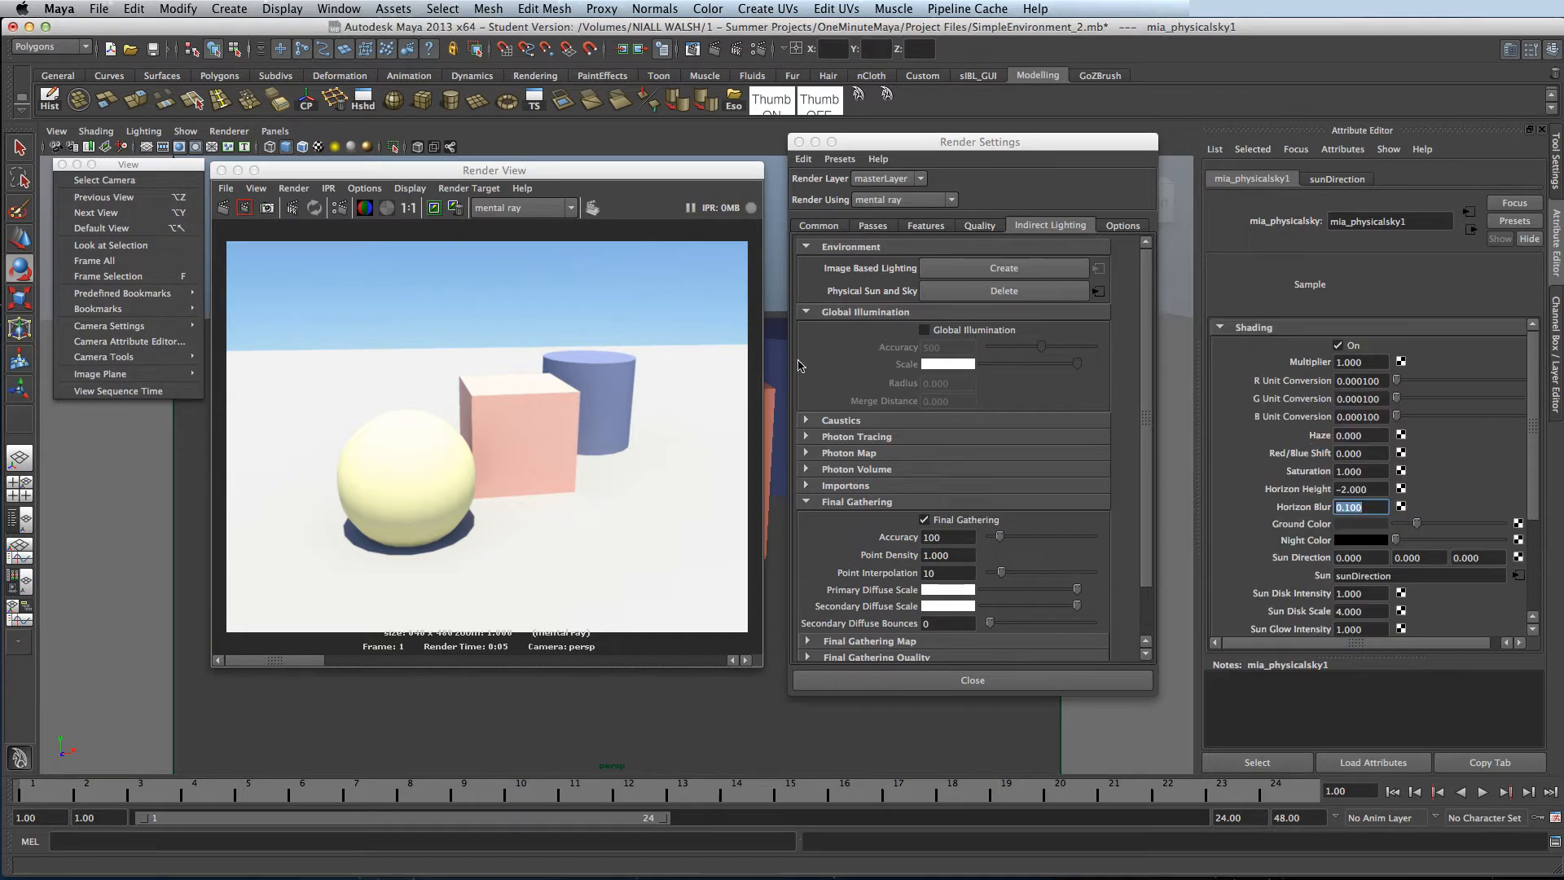
Close Render Settings, tuck away Render View, and switch to the Persp/Outliner layout
left_click(801, 142)
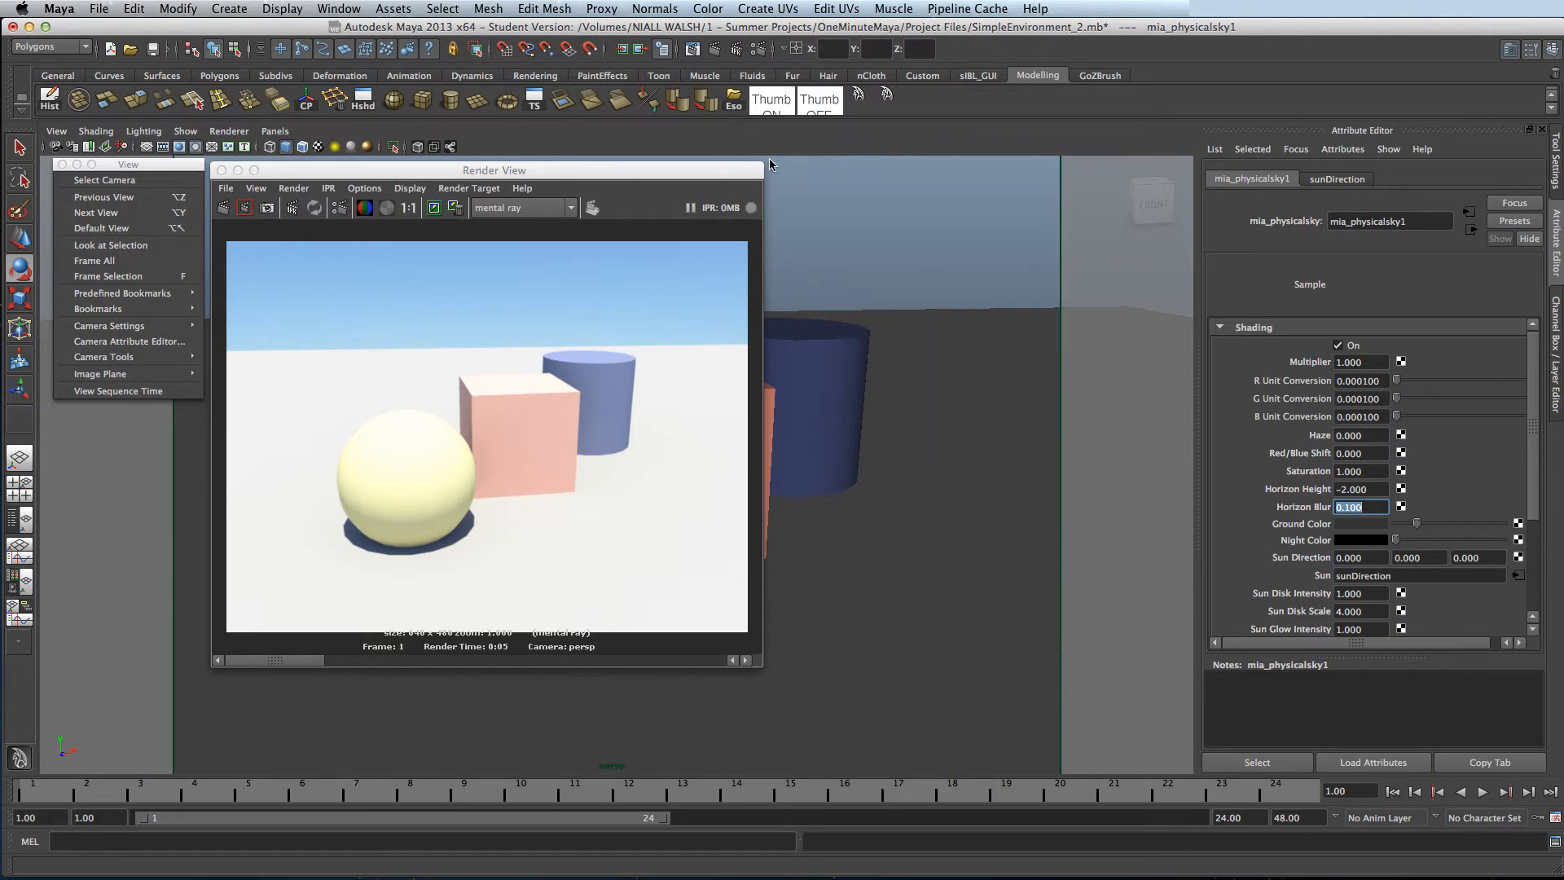
left_click(238, 170)
left_click(584, 241)
scroll(727, 255, "down", 5)
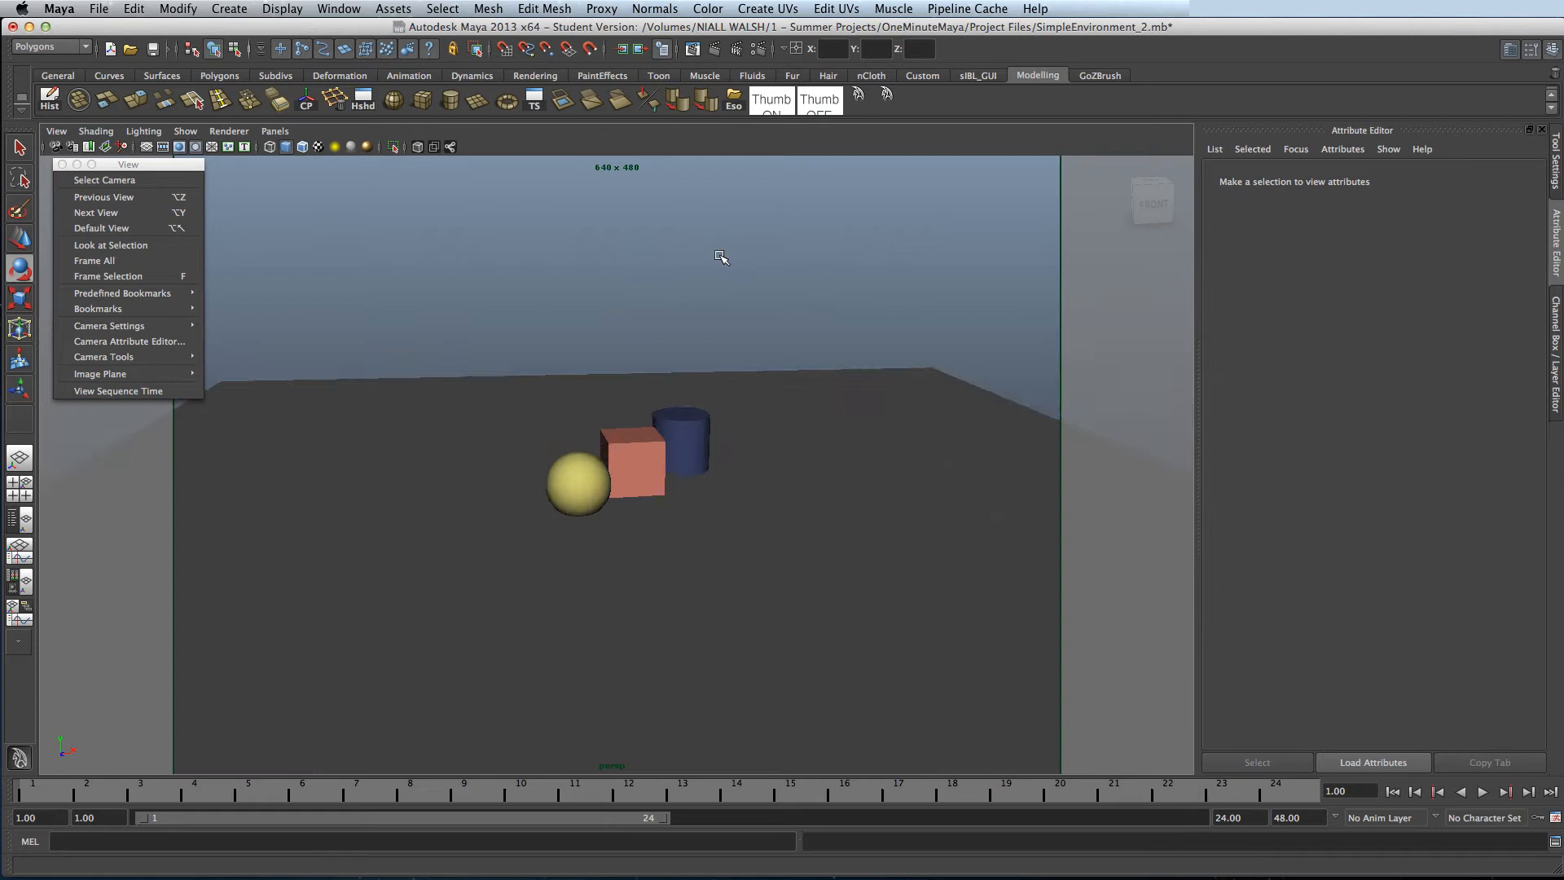
scroll(720, 257, "down", 5)
left_click_drag(721, 258, 722, 284, "alt")
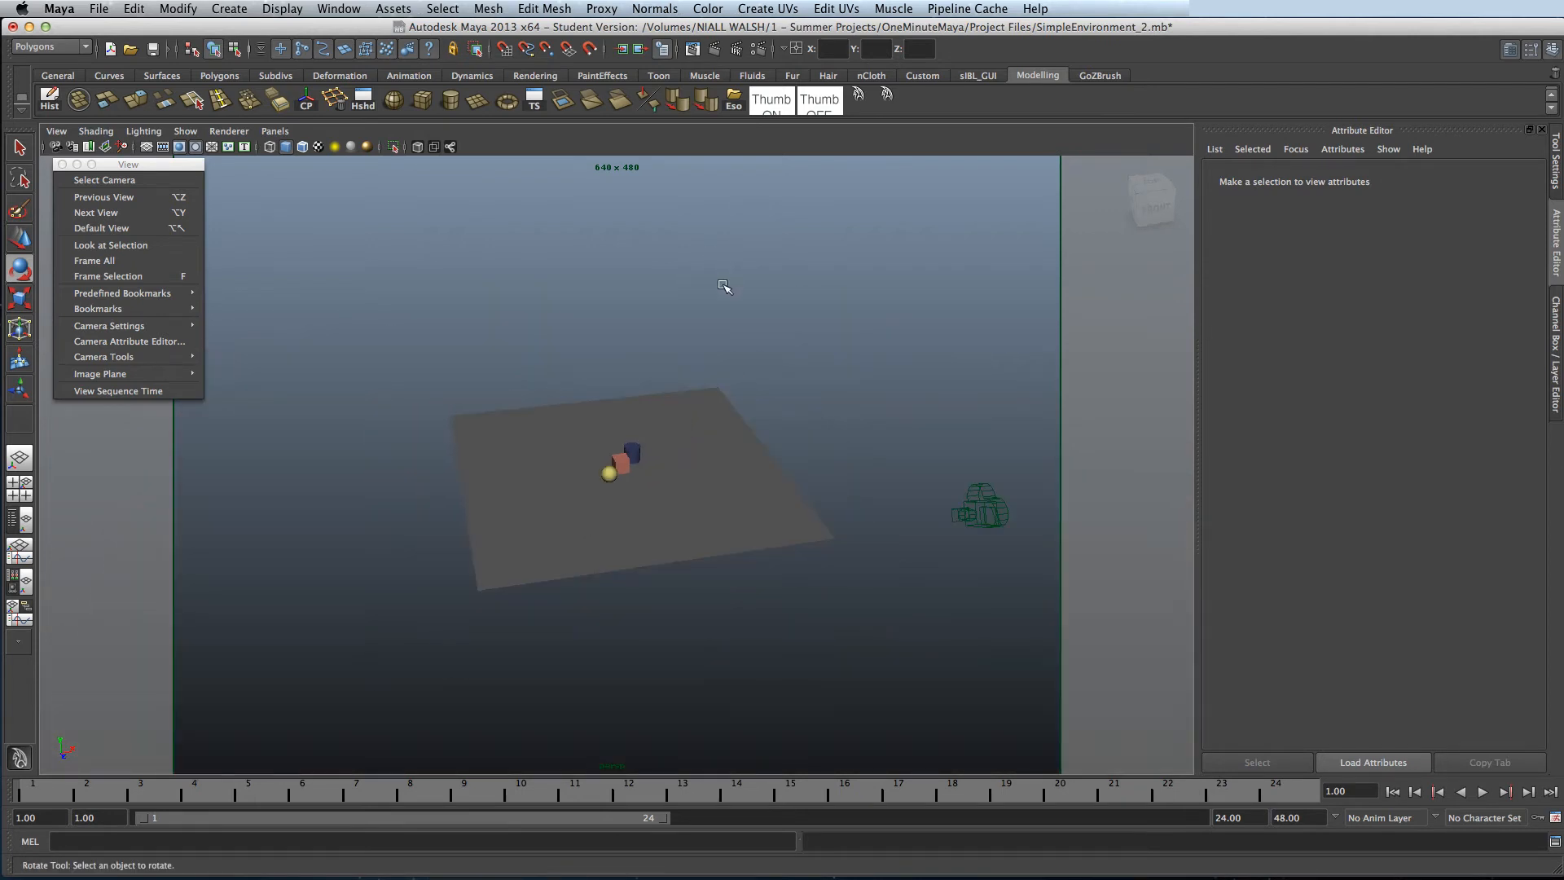
left_click(19, 490)
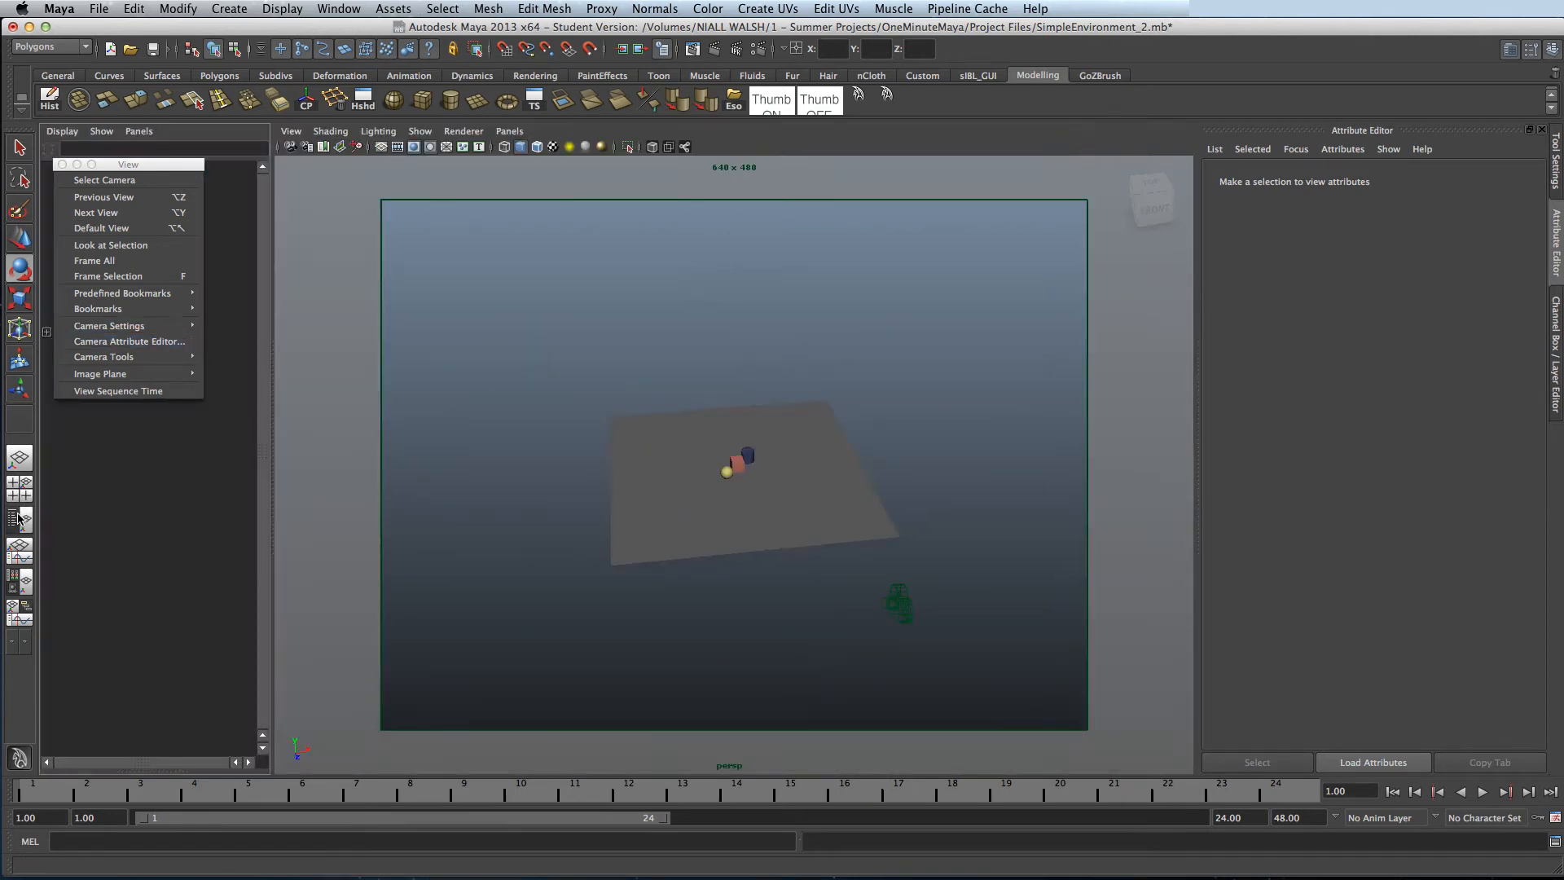
left_click_drag(129, 165, 362, 173)
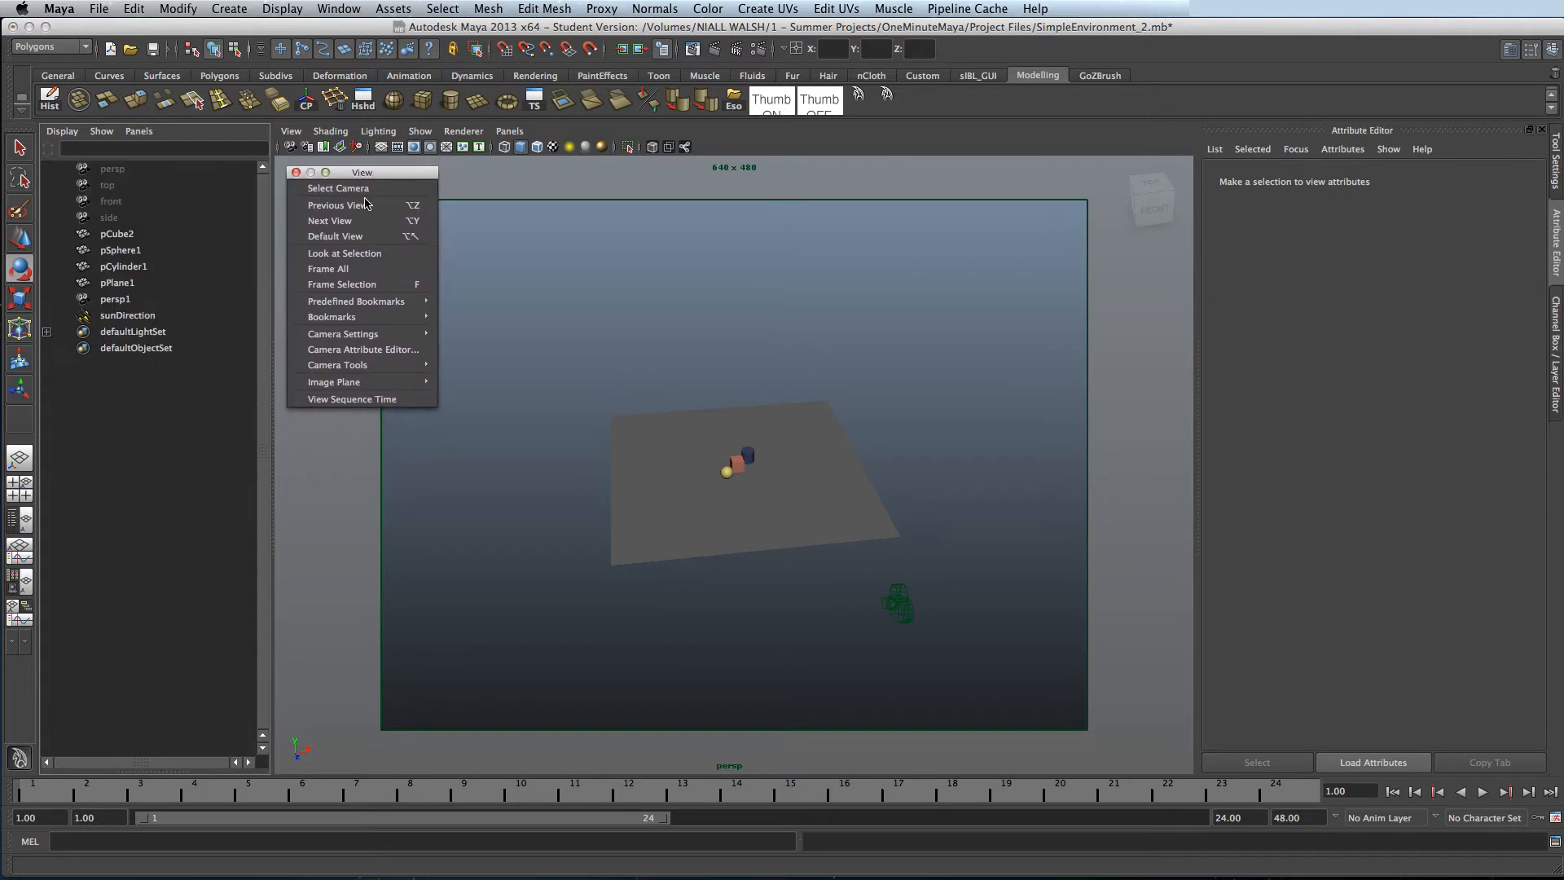
Select sunDirection in the Outliner, raise it above the objects and frame it for rotation
left_click(128, 316)
key("w")
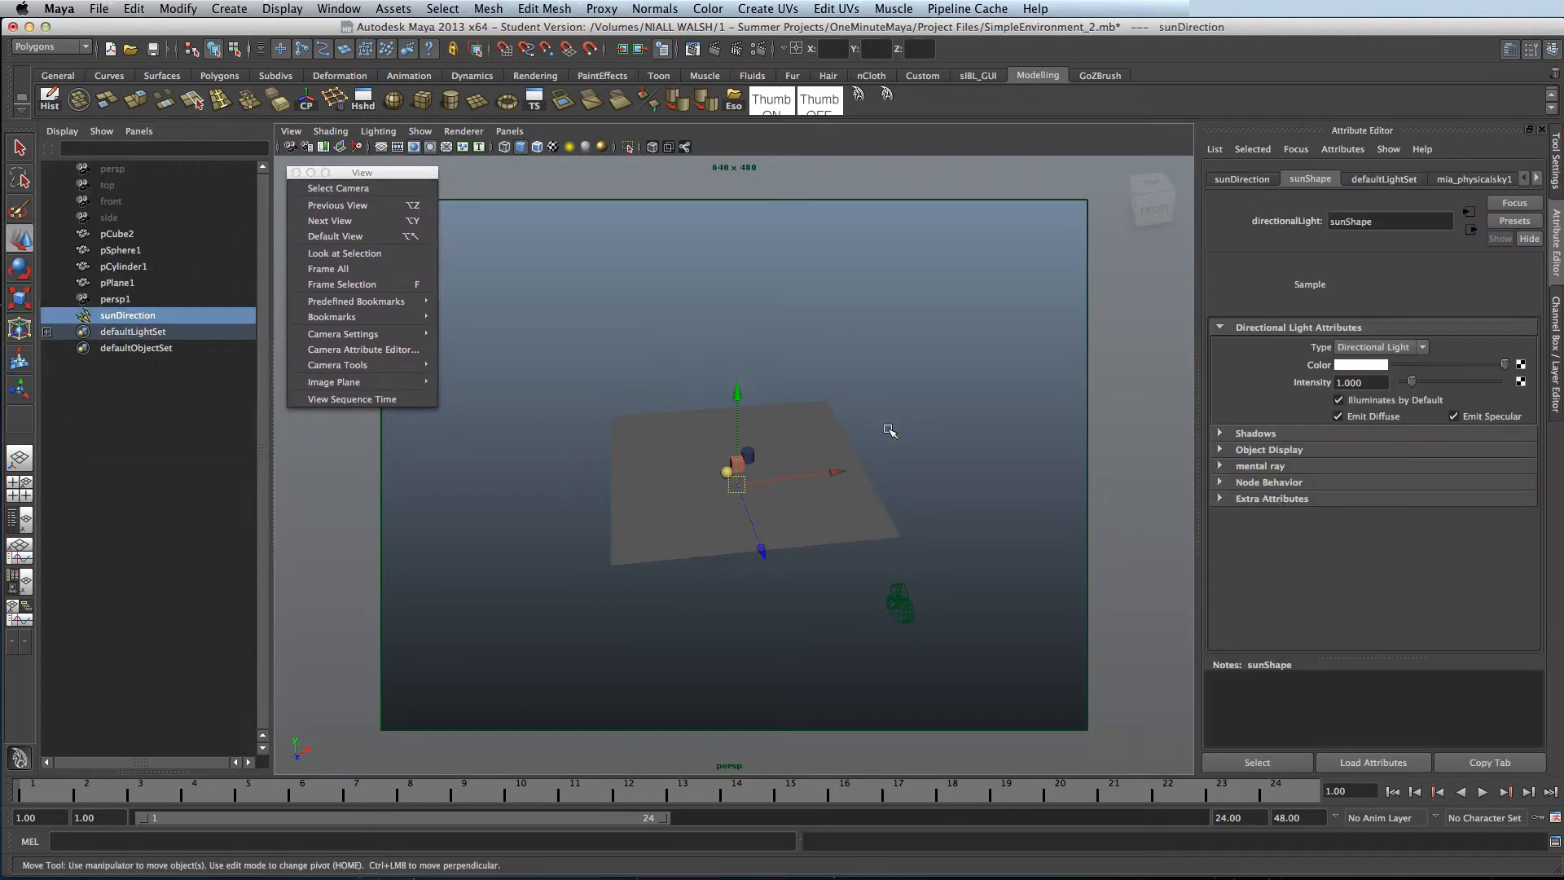
mouse_move(817, 421)
middle_mouse_down()
mouse_move(817, 367)
mouse_move(725, 406)
mouse_move(826, 352)
mouse_move(875, 349)
middle_mouse_up()
key("f")
key("e")
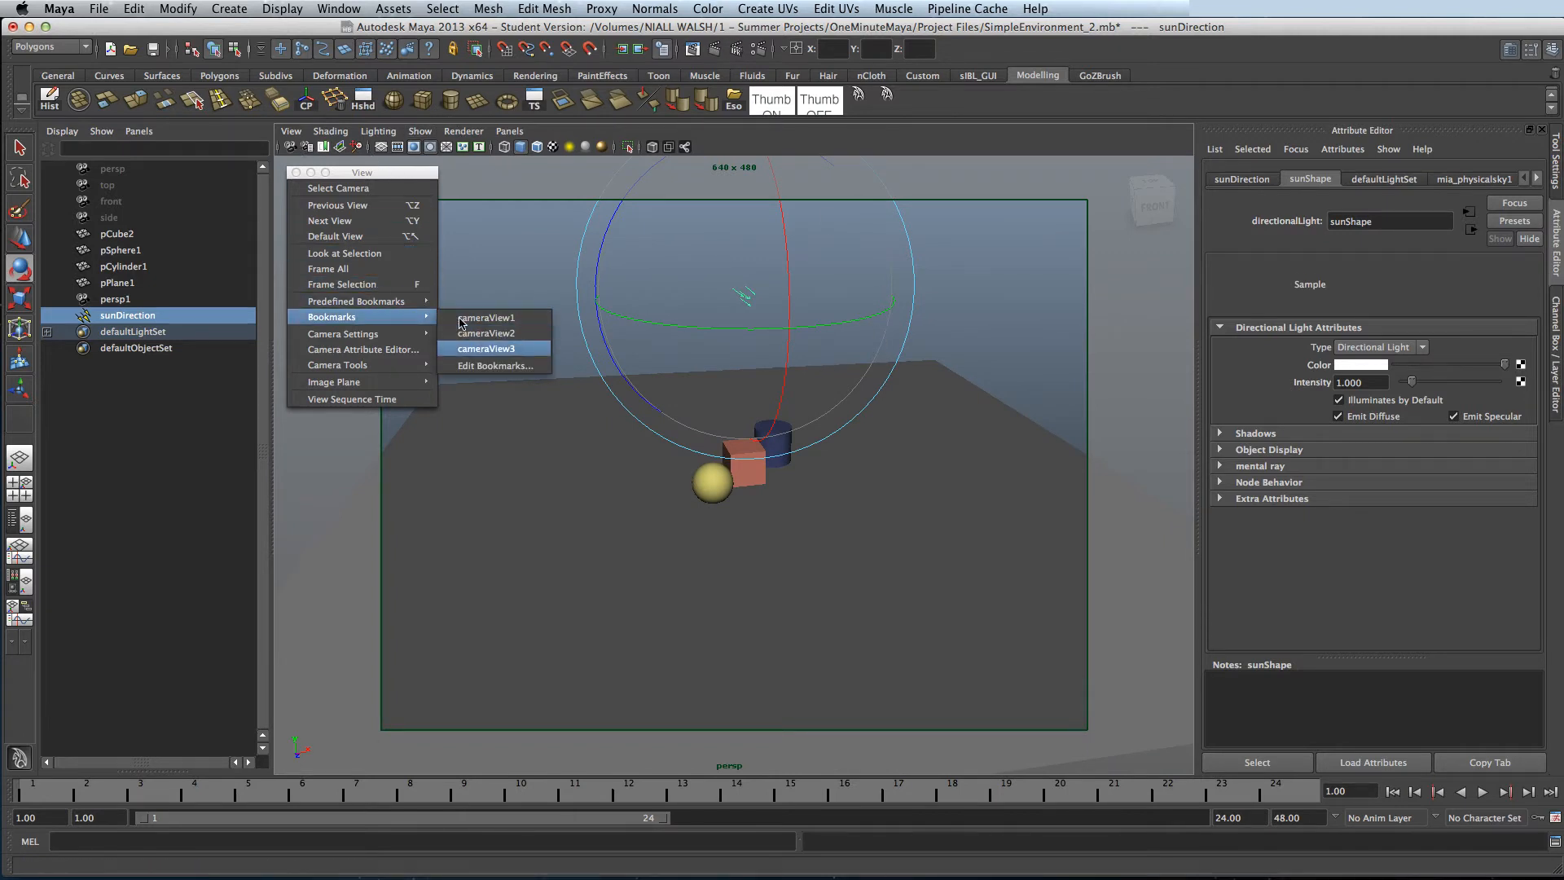
Return to bookmarked cameraView3 and render the scene with its longer shadows
left_click(495, 349)
left_click(734, 50)
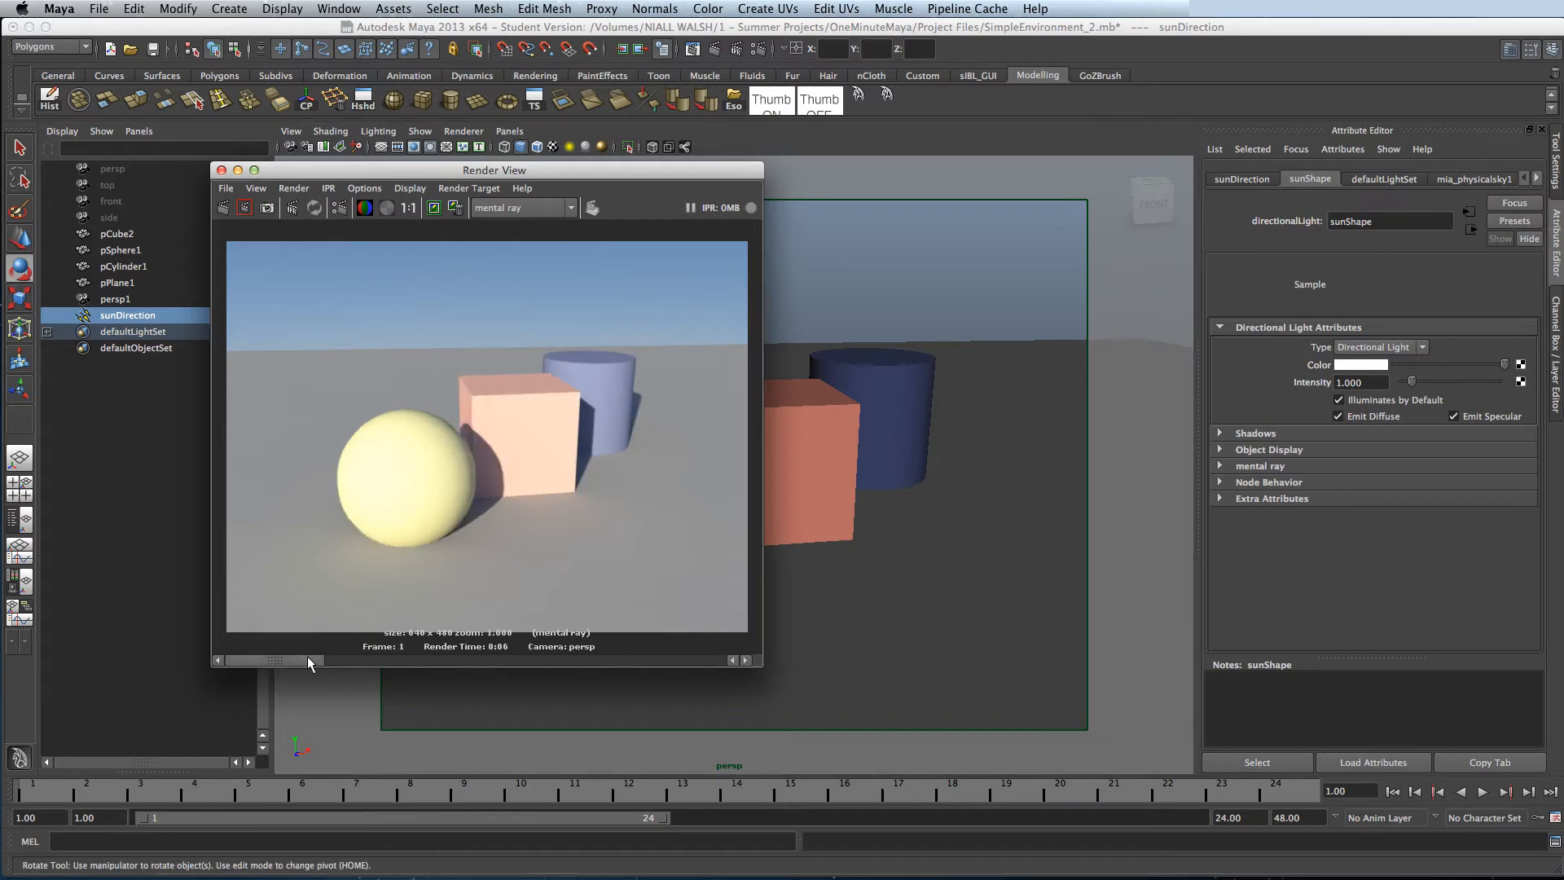
mouse_move(297, 661)
left_mouse_down()
mouse_move(369, 660)
mouse_move(294, 660)
left_mouse_up()
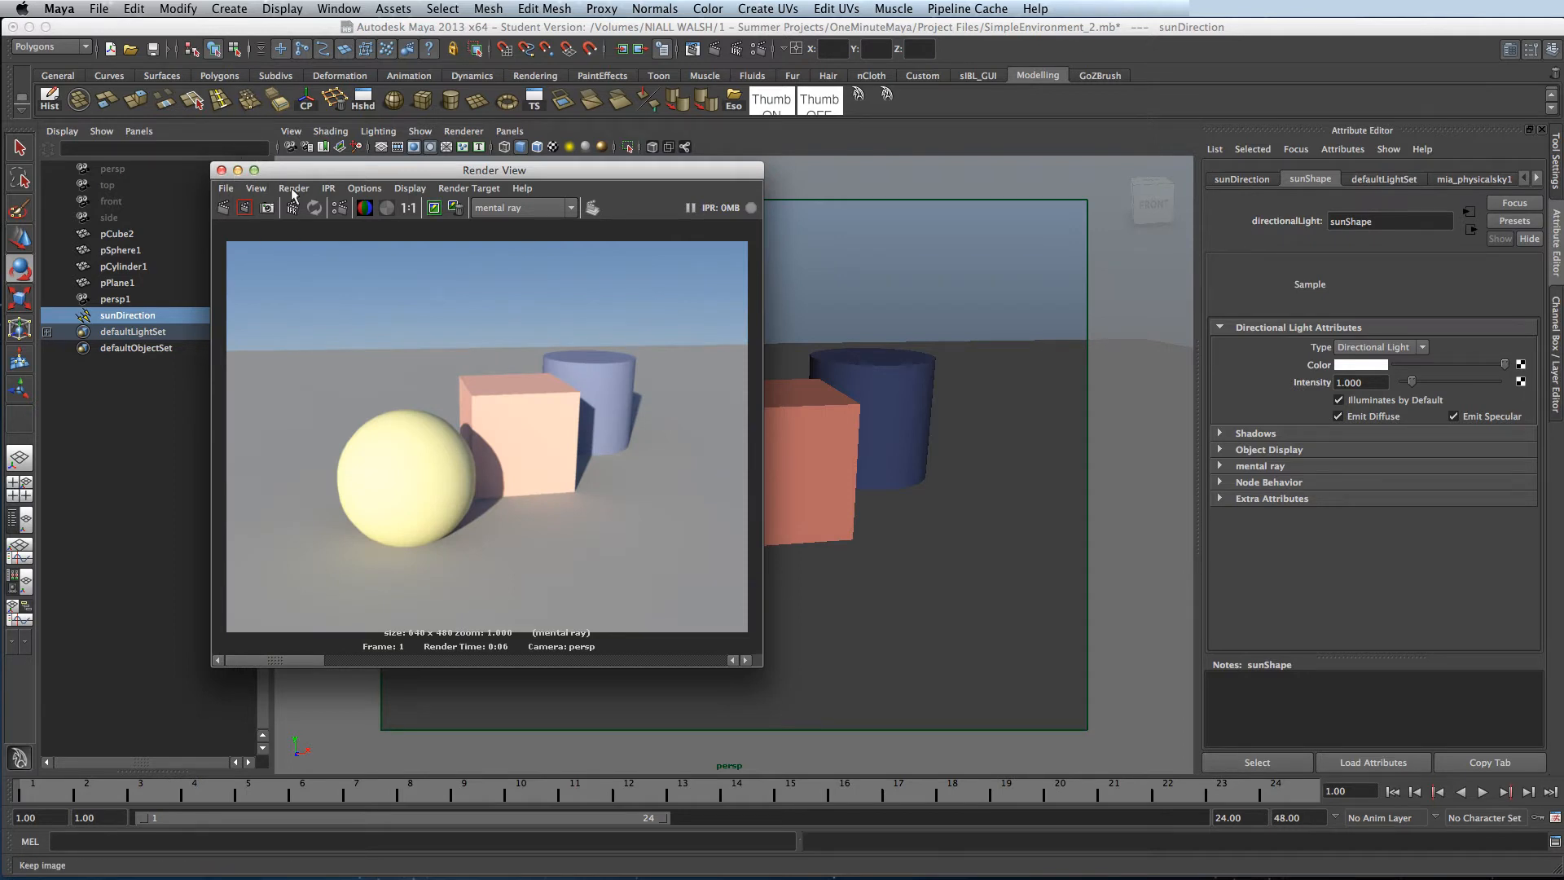
left_click(856, 281)
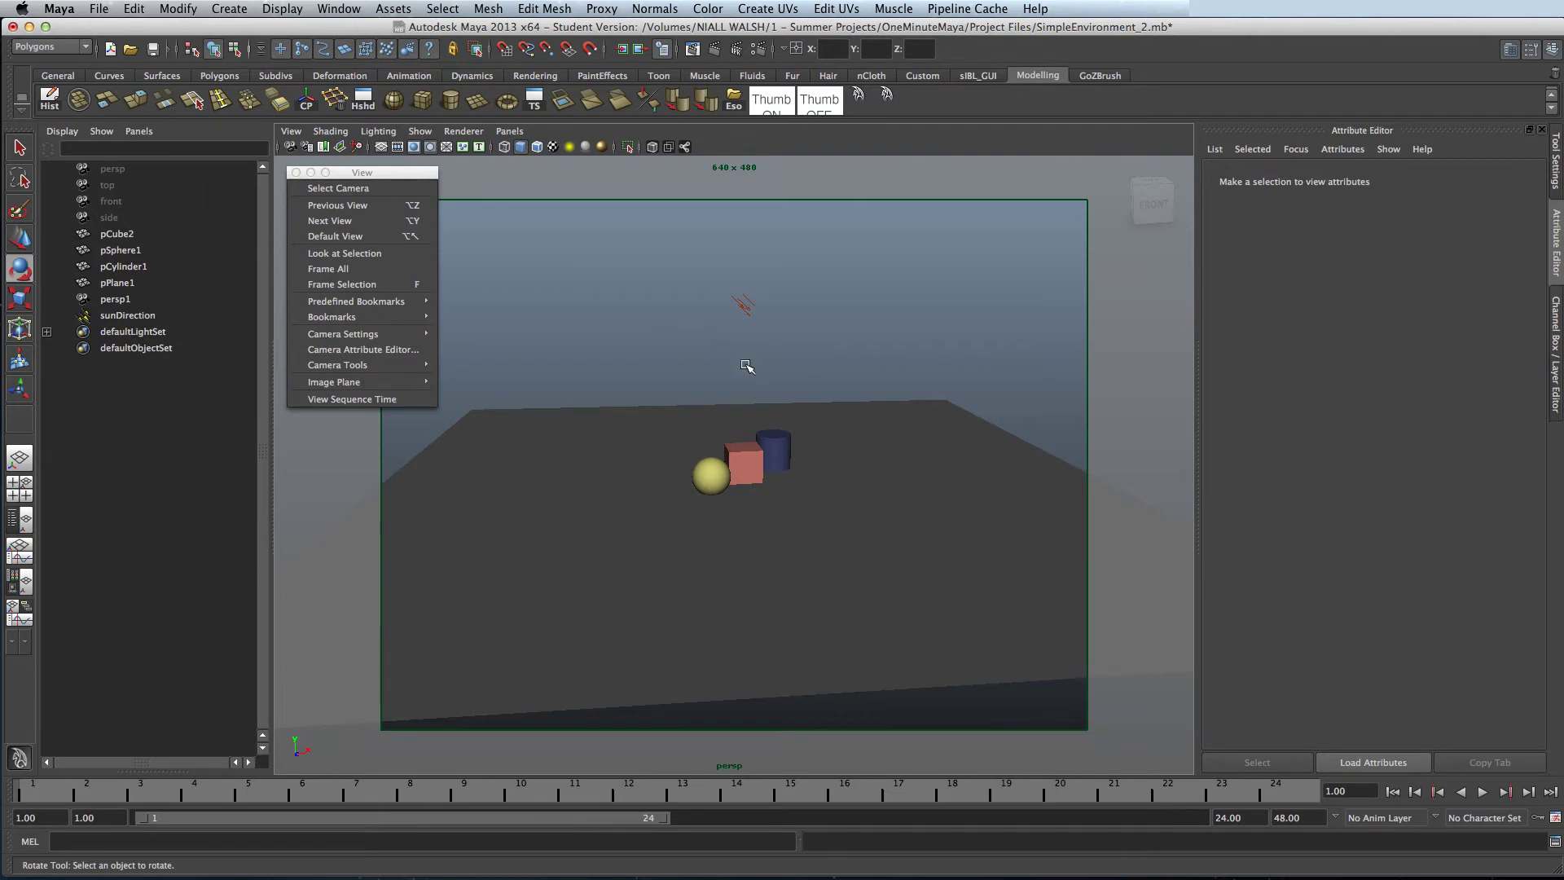
Rotate sunDirection to a lower angle and render a dusk-like frame from the bookmarked camera
left_click(745, 305)
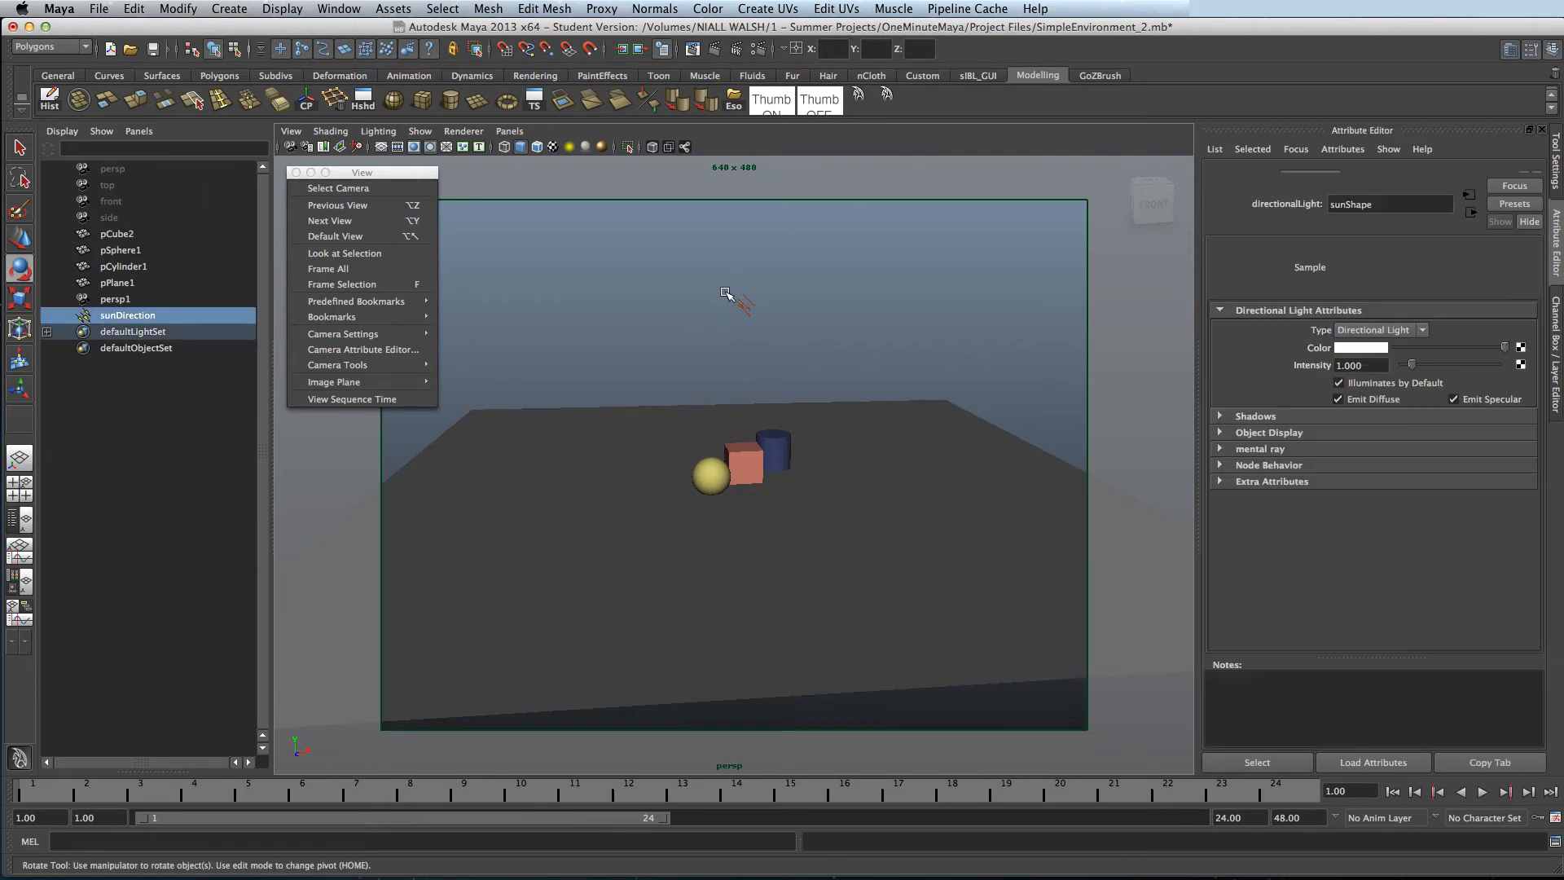
left_click_drag(741, 331, 751, 346)
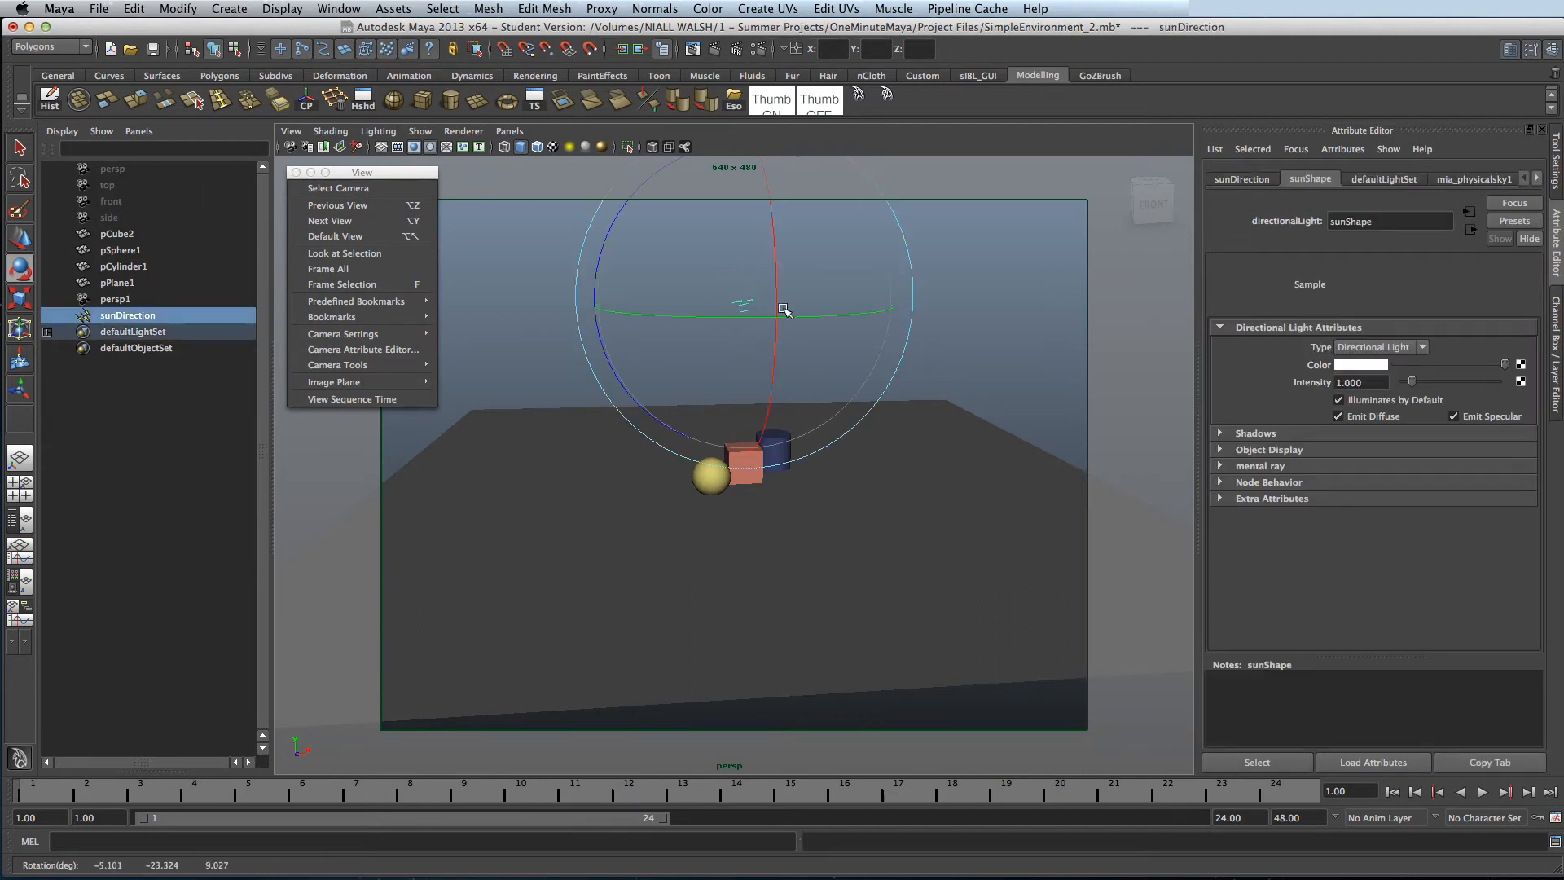
left_click(504, 348)
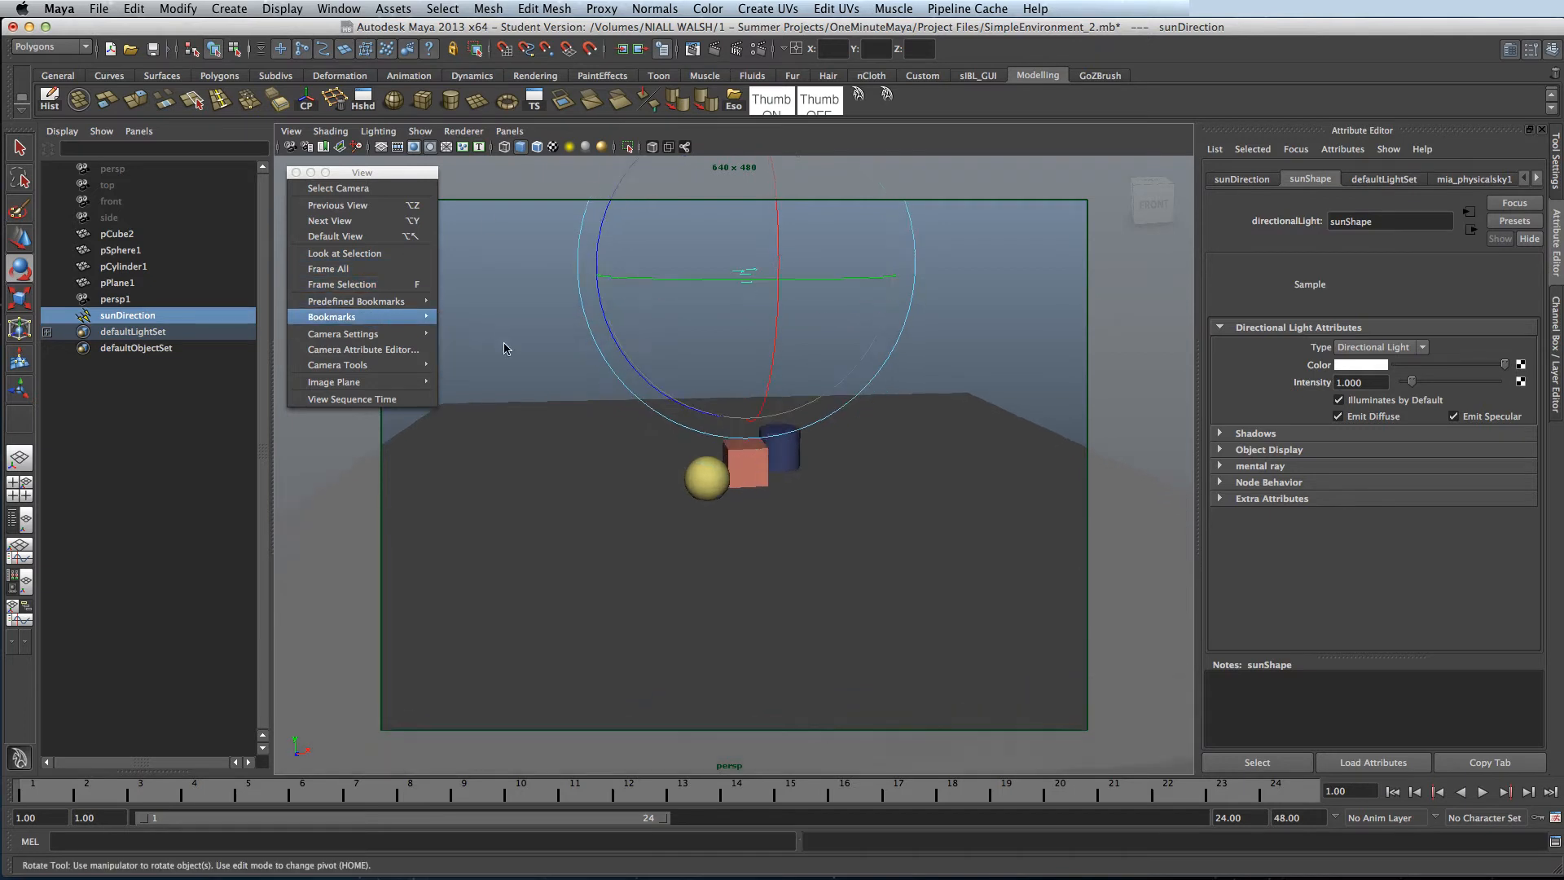
left_click(717, 71)
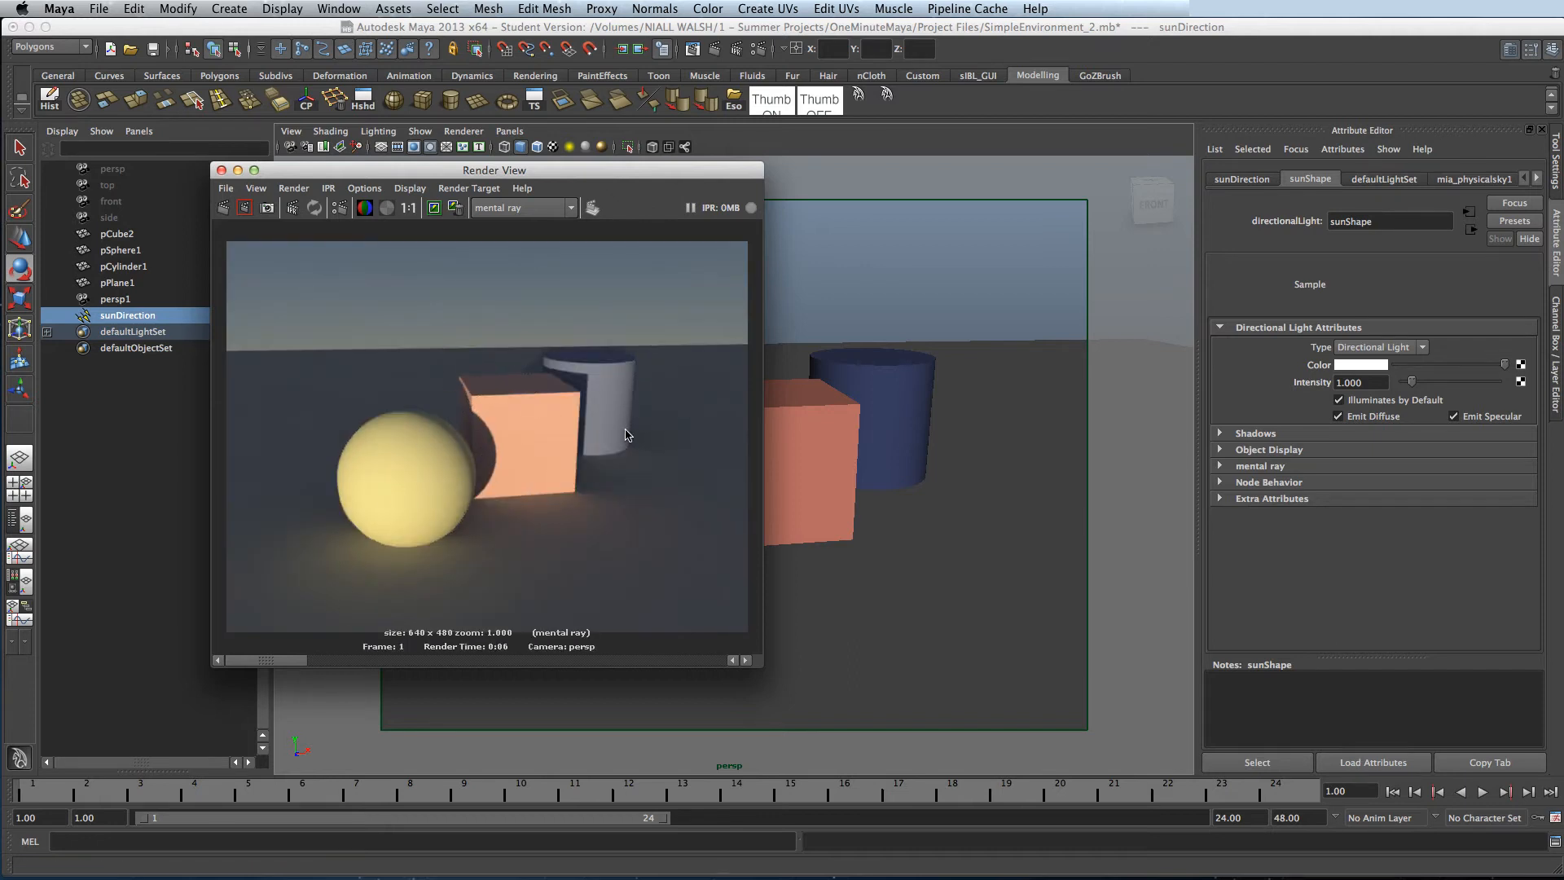
mouse_move(307, 660)
left_mouse_down()
mouse_move(362, 656)
mouse_move(308, 660)
left_mouse_up()
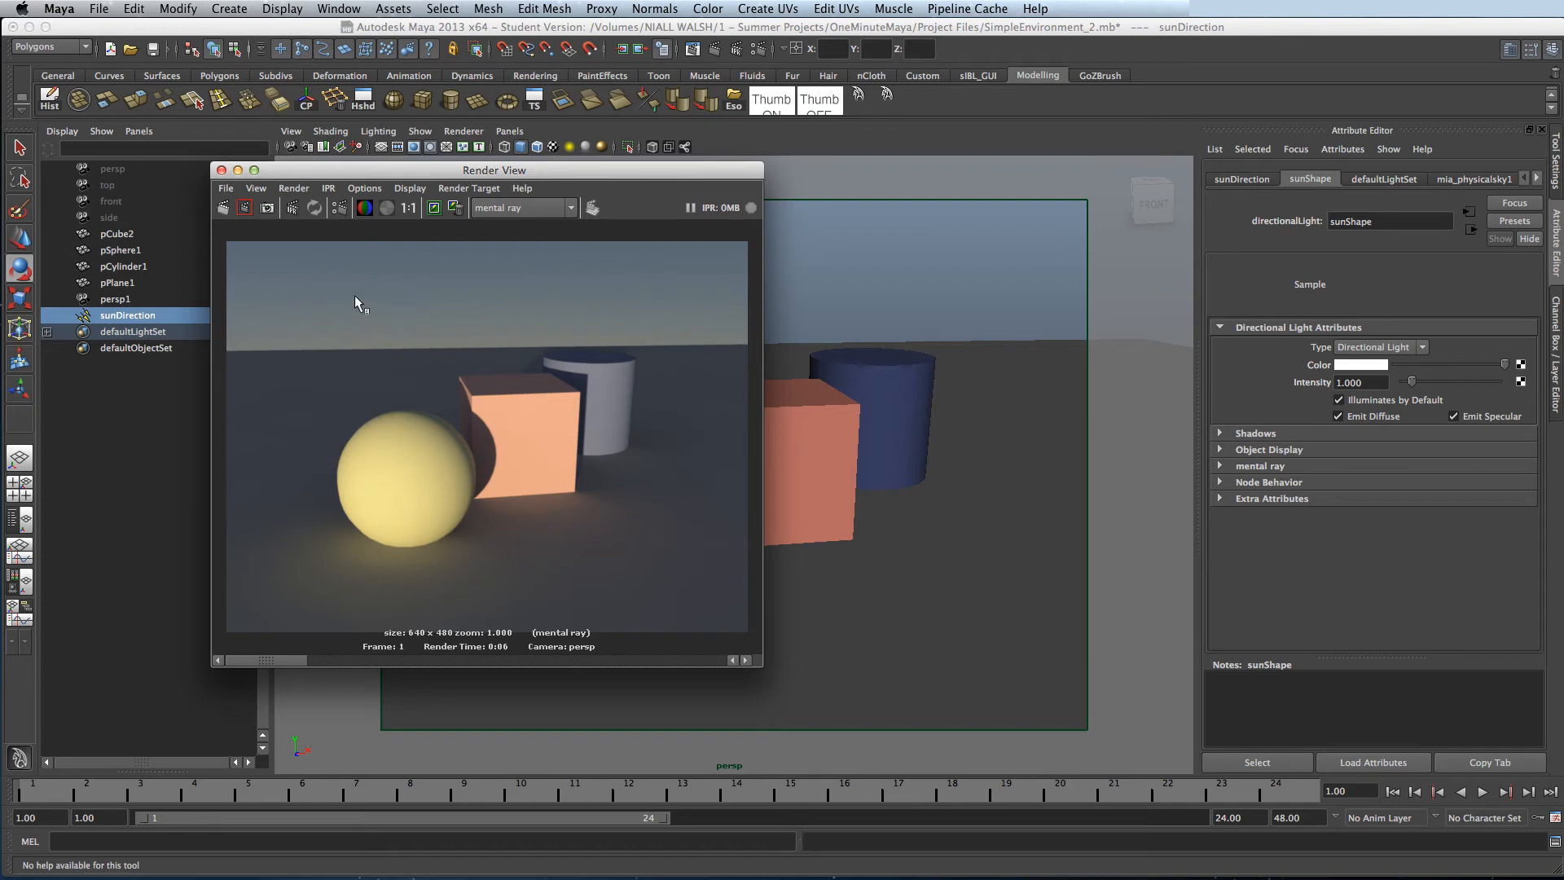
Close Render View and move the sunDirection light to a new, higher position
left_click(222, 171)
mouse_move(734, 488)
left_mouse_down("alt")
mouse_move(900, 318)
mouse_move(863, 368)
mouse_move(828, 334)
mouse_move(855, 391)
mouse_move(901, 406)
left_mouse_up("alt")
key("w")
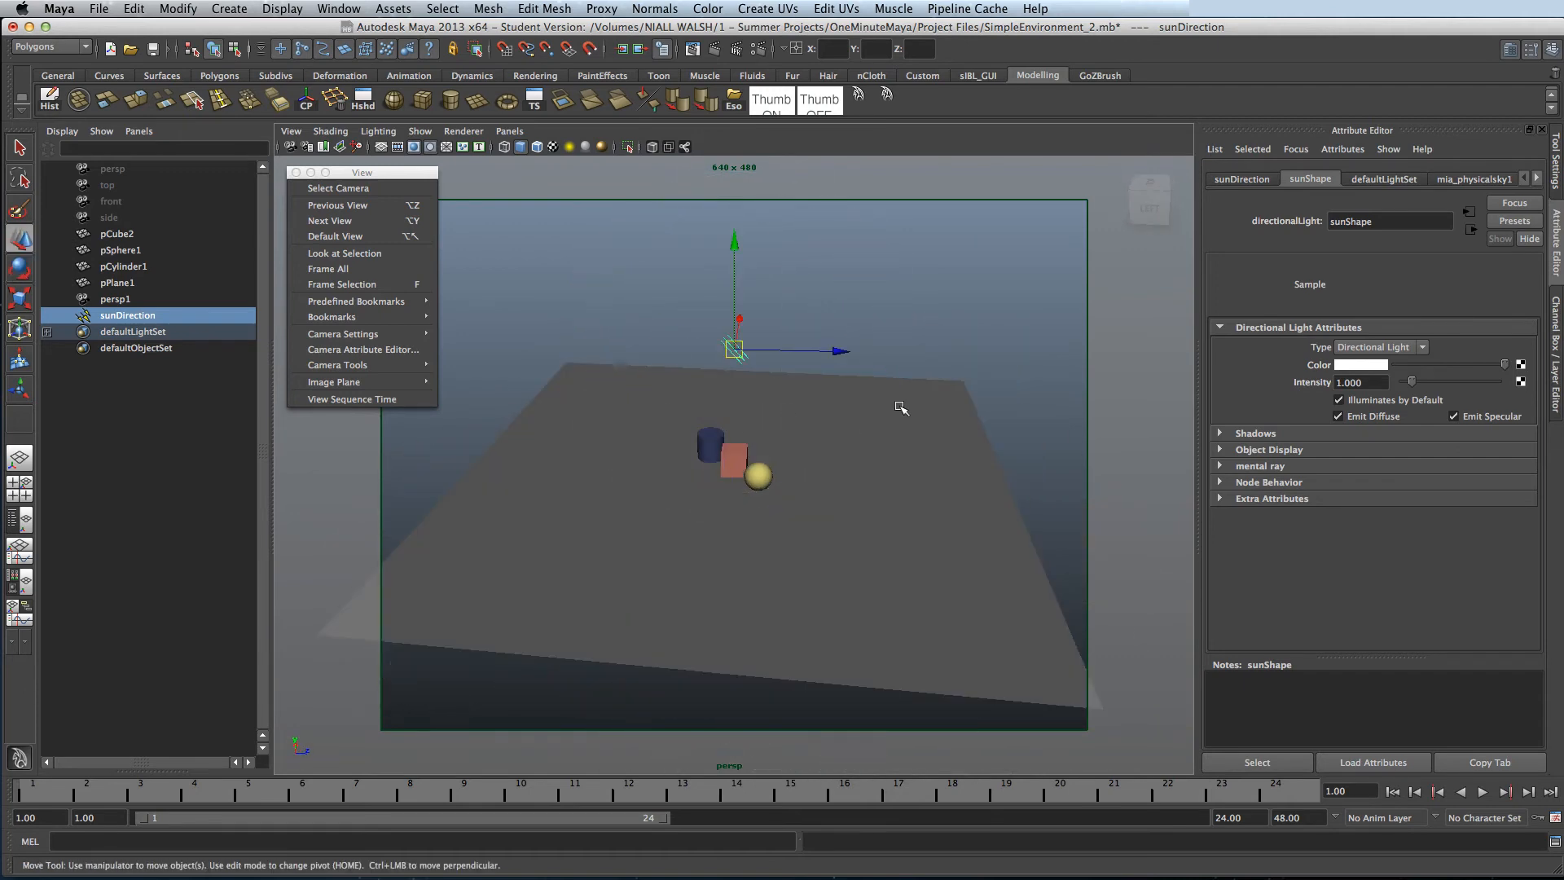
mouse_move(733, 349)
left_mouse_down()
mouse_move(631, 312)
mouse_move(627, 230)
left_mouse_up()
mouse_move(635, 367)
left_mouse_down("alt")
mouse_move(704, 437)
mouse_move(856, 397)
left_mouse_up("alt")
scroll(786, 479, "up", 3)
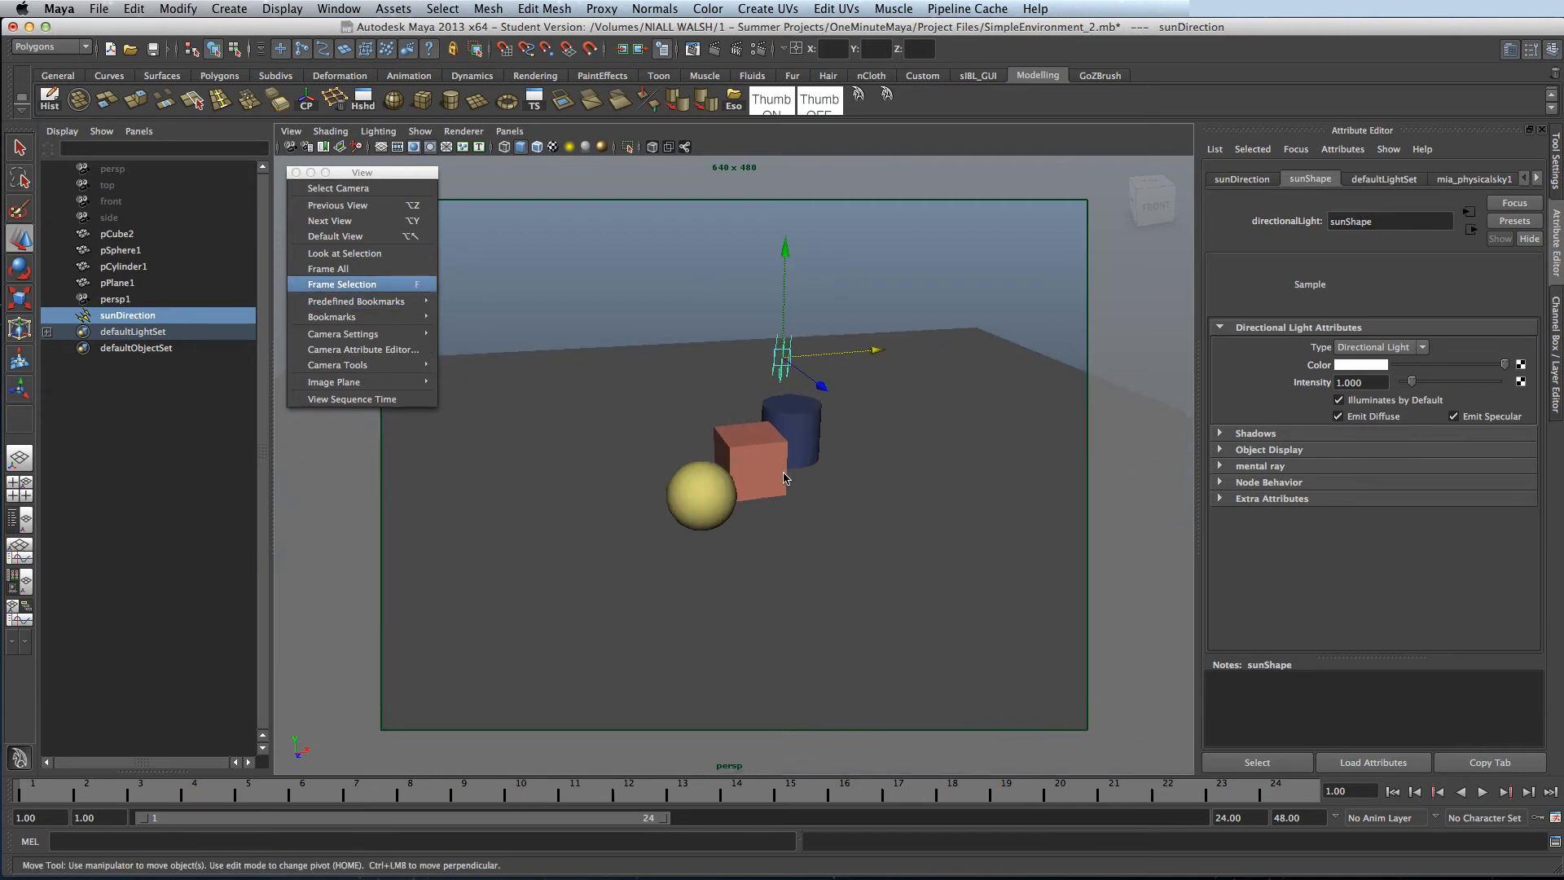
From the bookmarked camera, tilt the sun toward the horizon and render a sunset frame
left_click(496, 342)
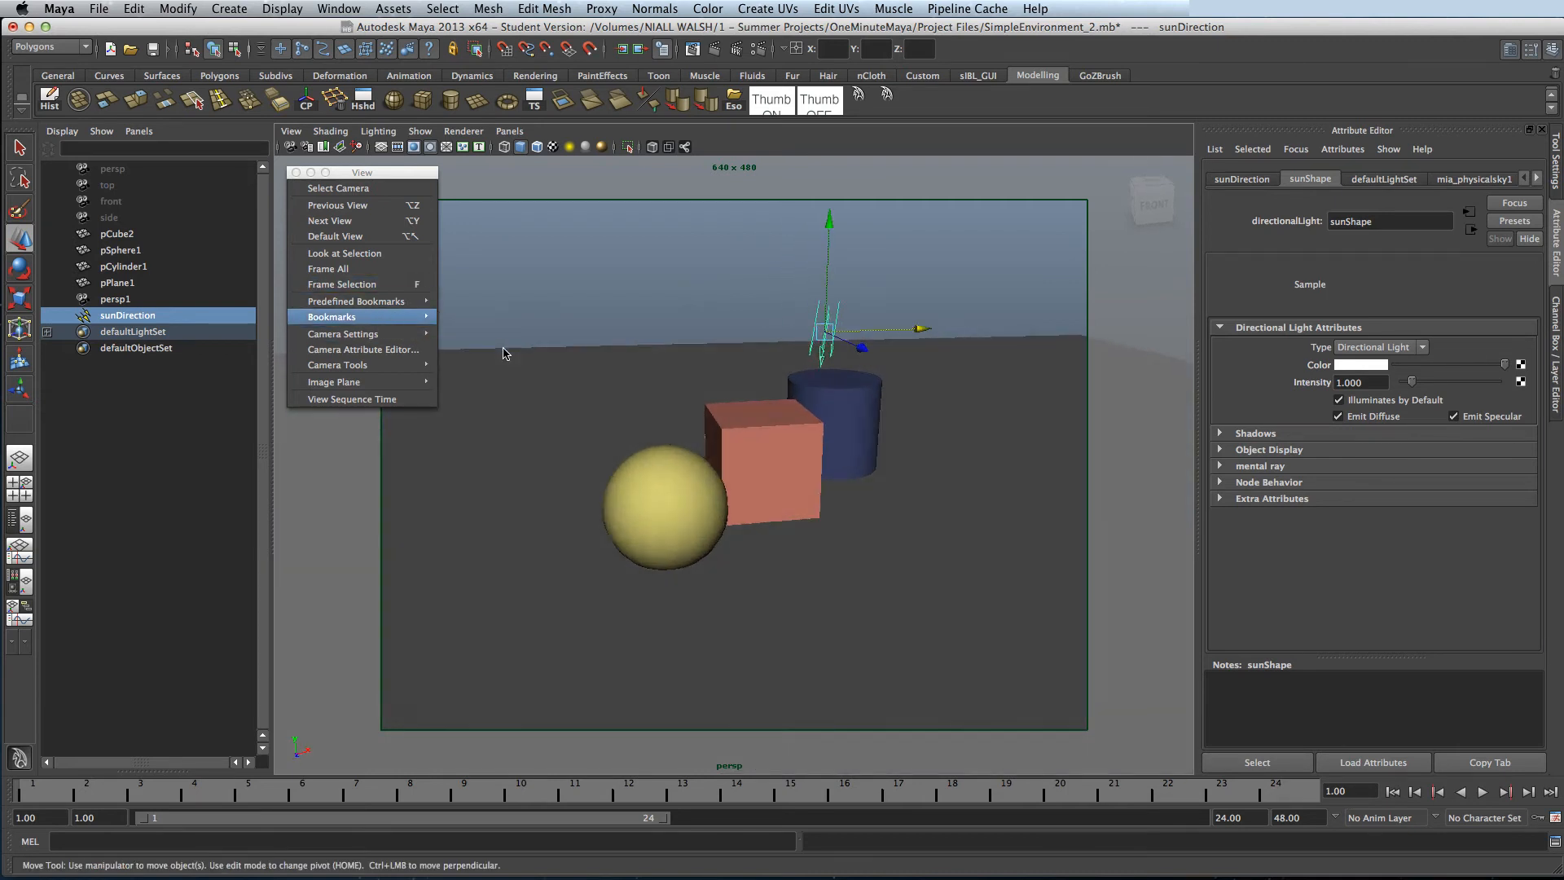
key("e")
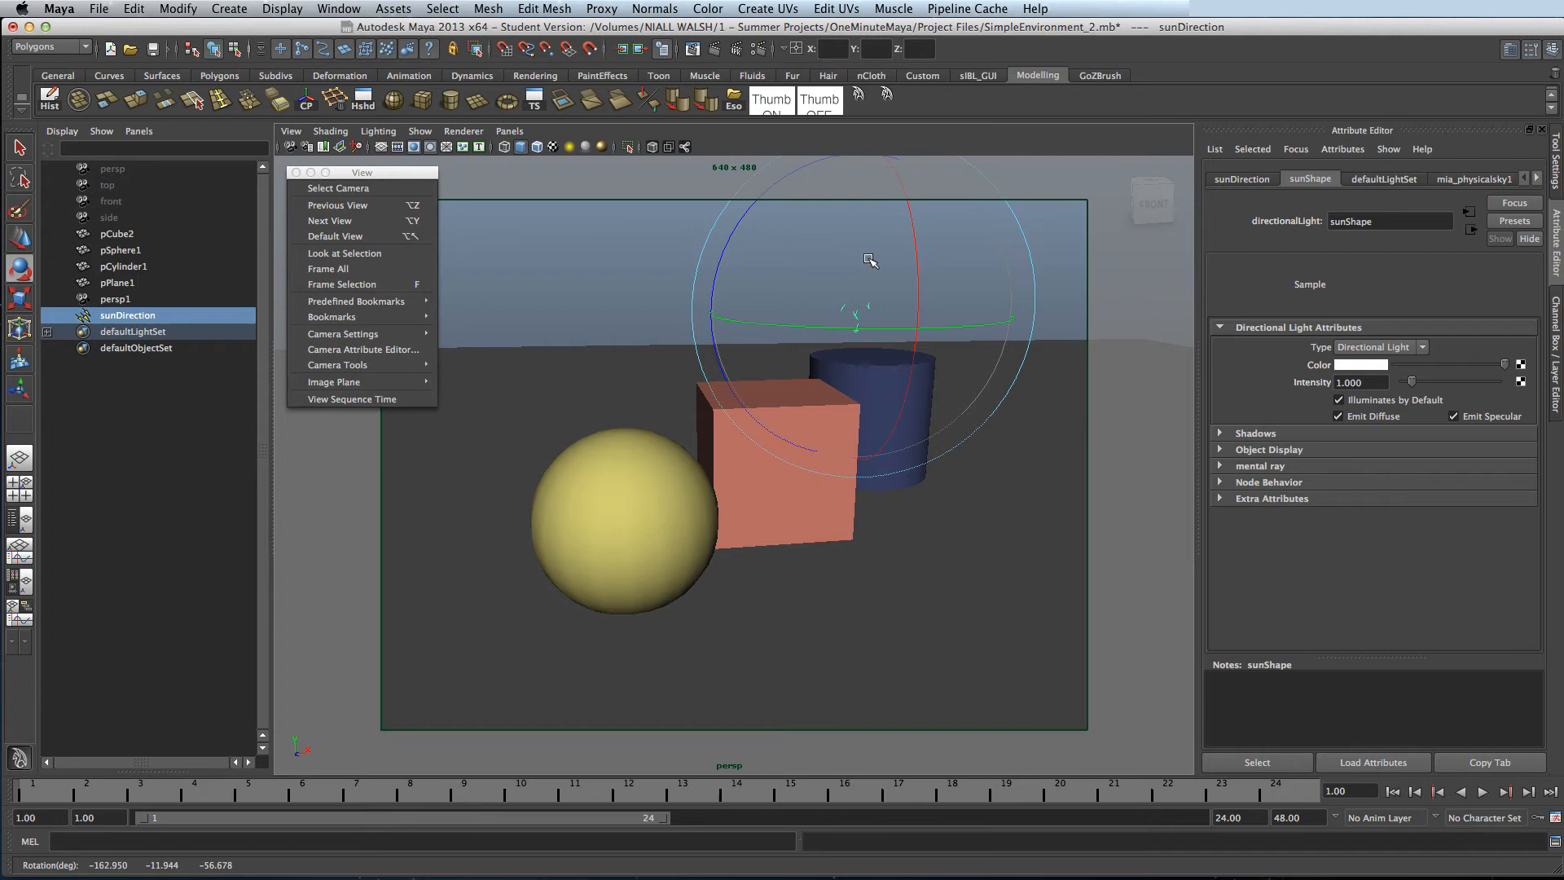
left_click_drag(868, 260, 876, 240)
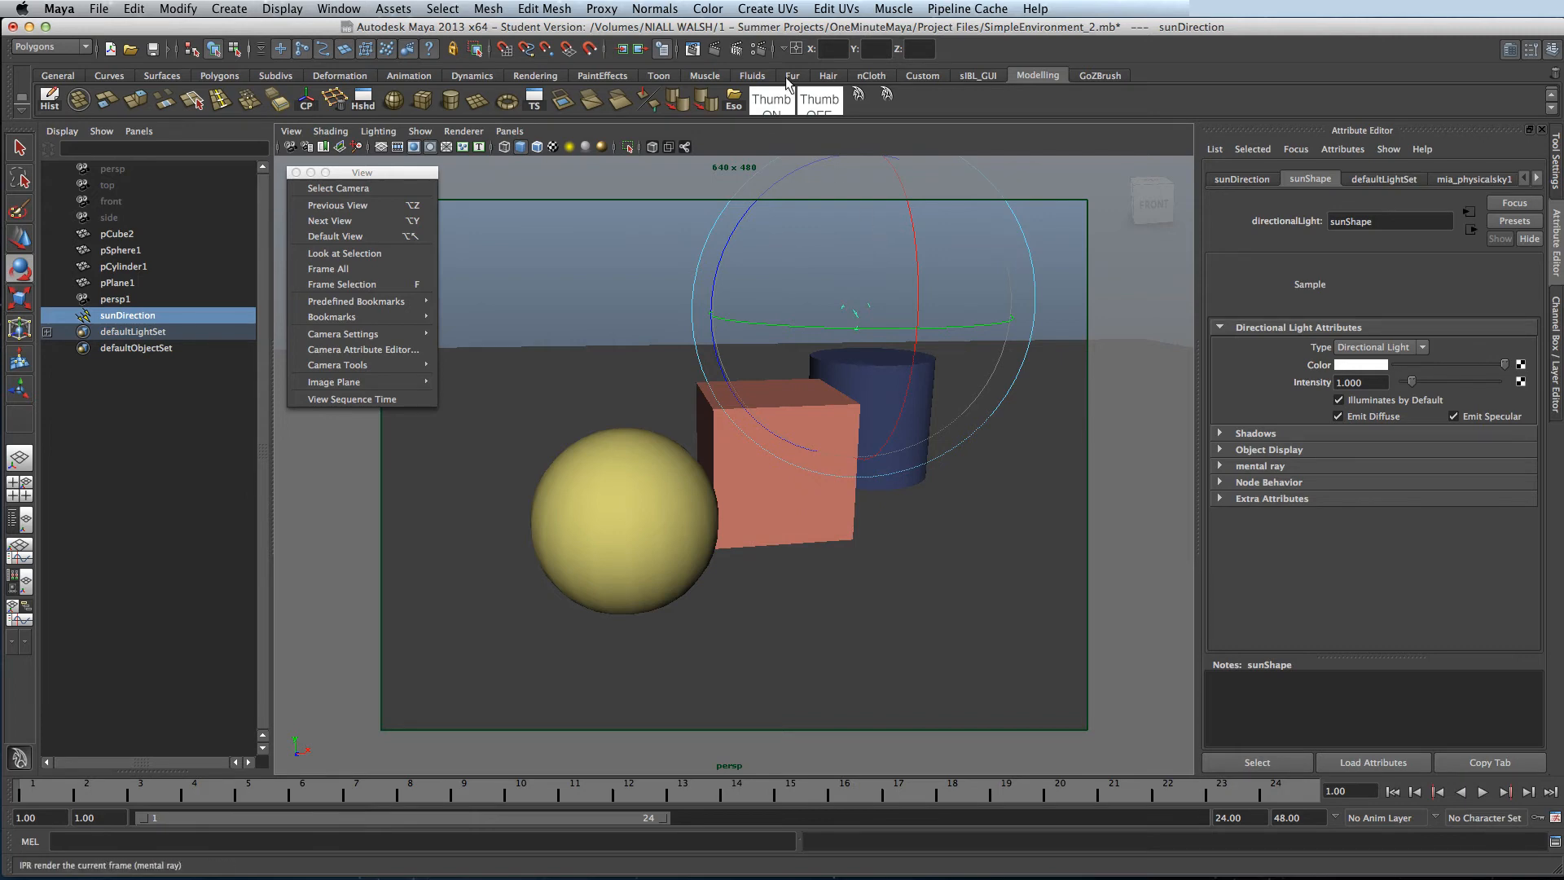
left_click(714, 49)
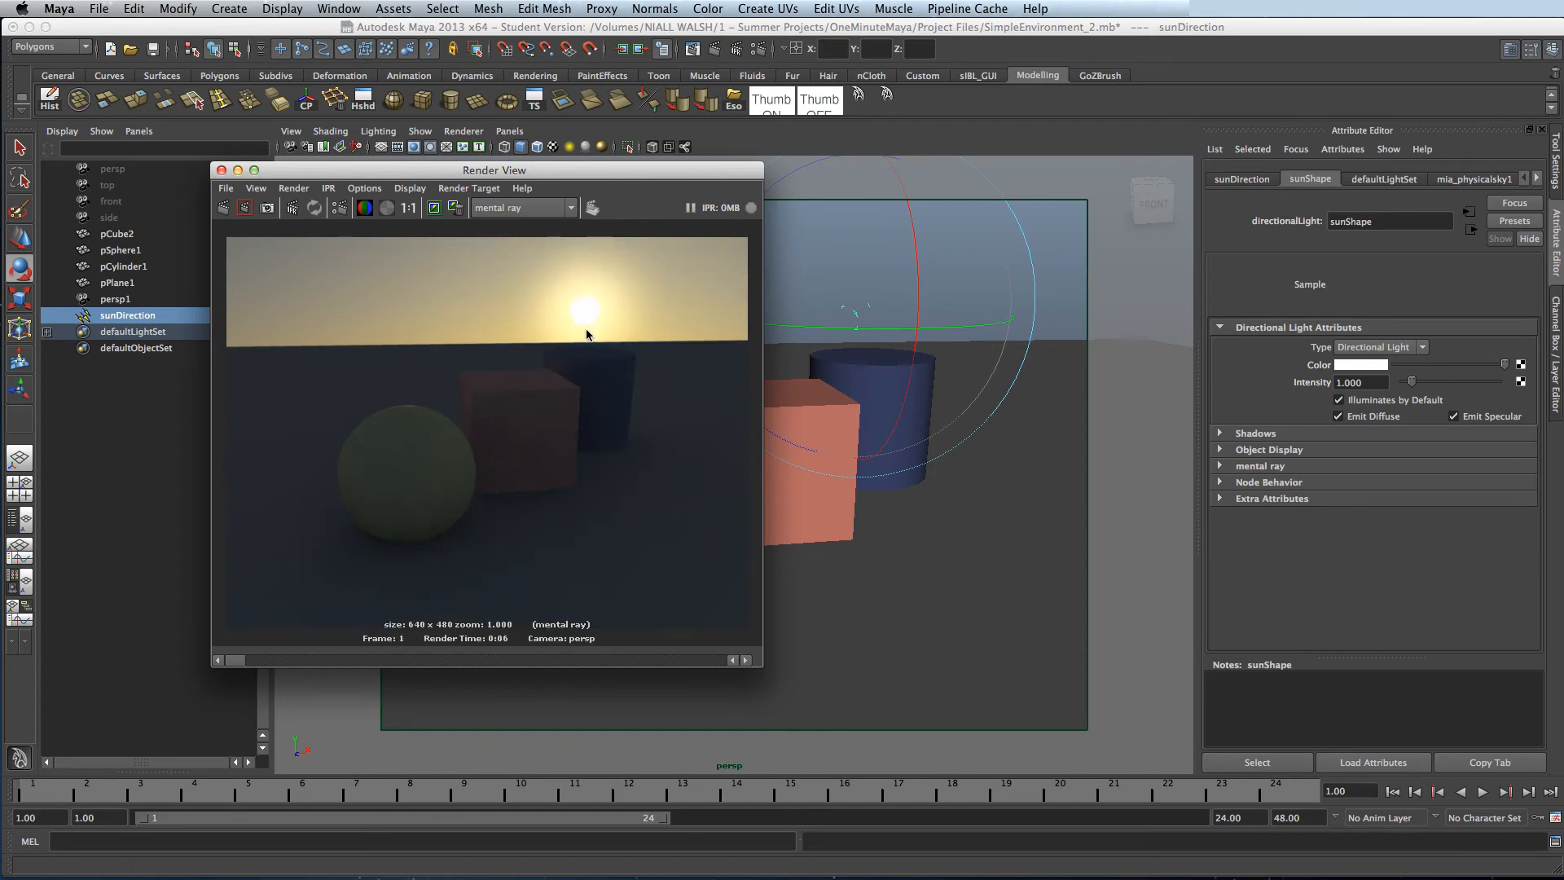
Set the physical sky's Sun Glow Intensity to 4 via Render Settings
left_click(760, 49)
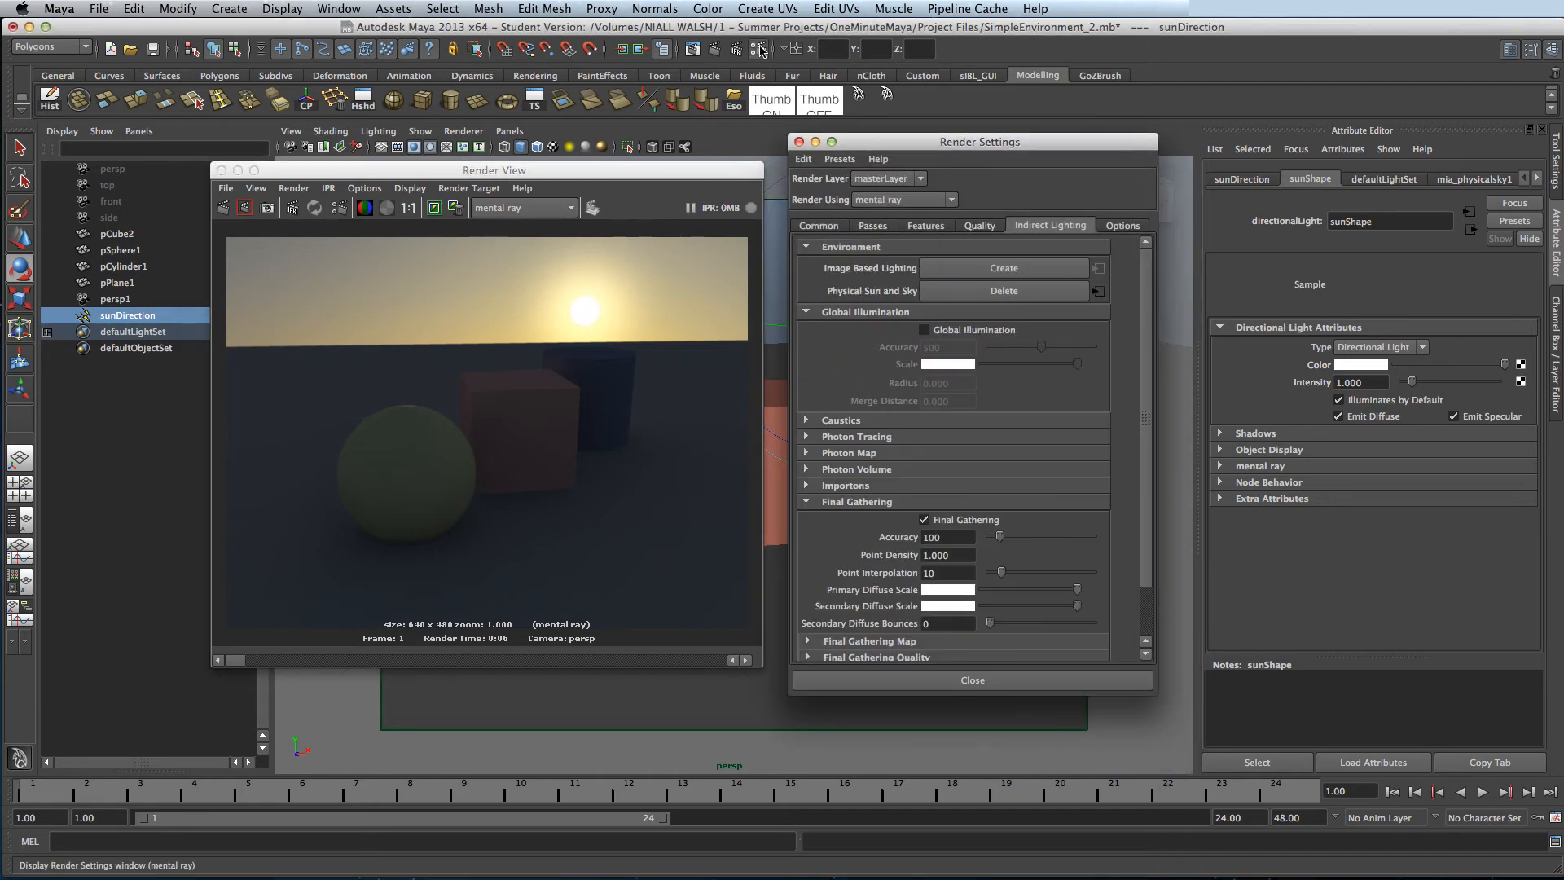
left_click(1099, 290)
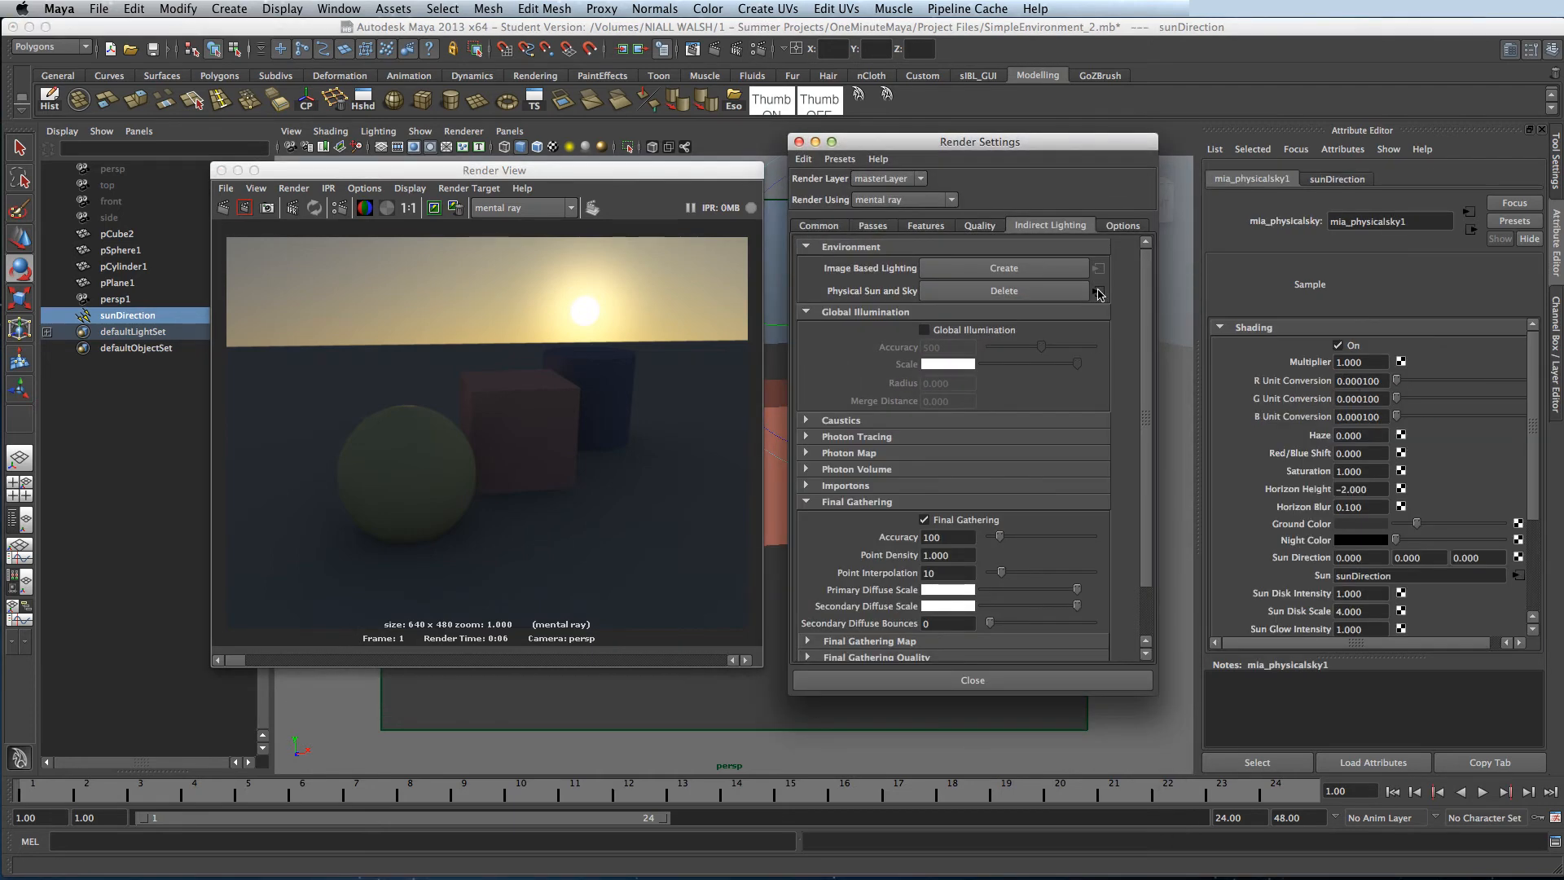
scroll(1470, 407, "down", 3)
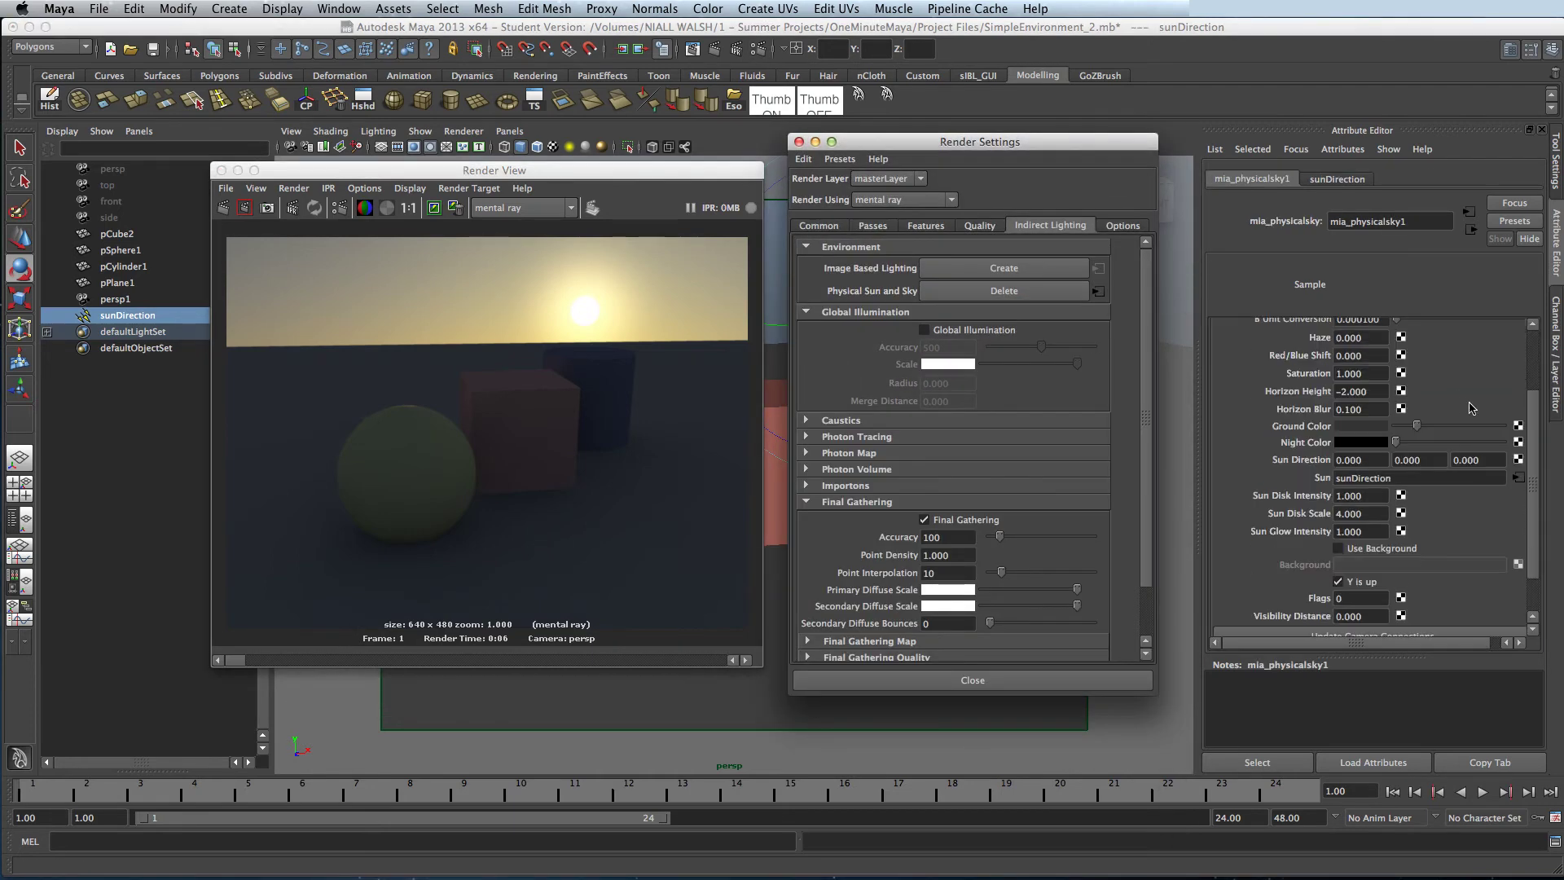
left_click(1349, 531)
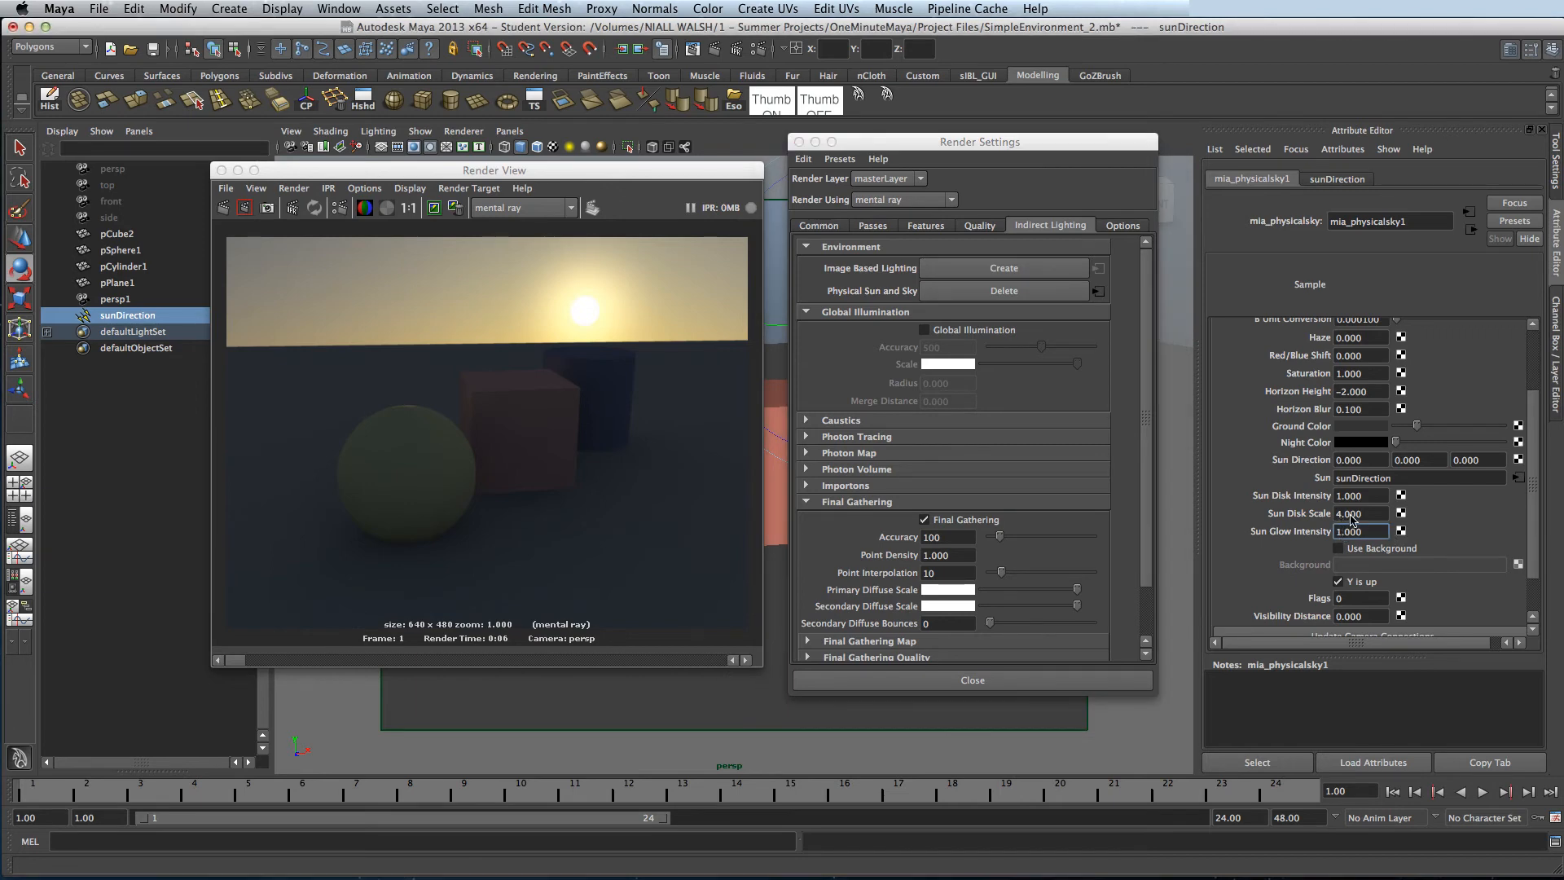
type("4.000")
key("Tab")
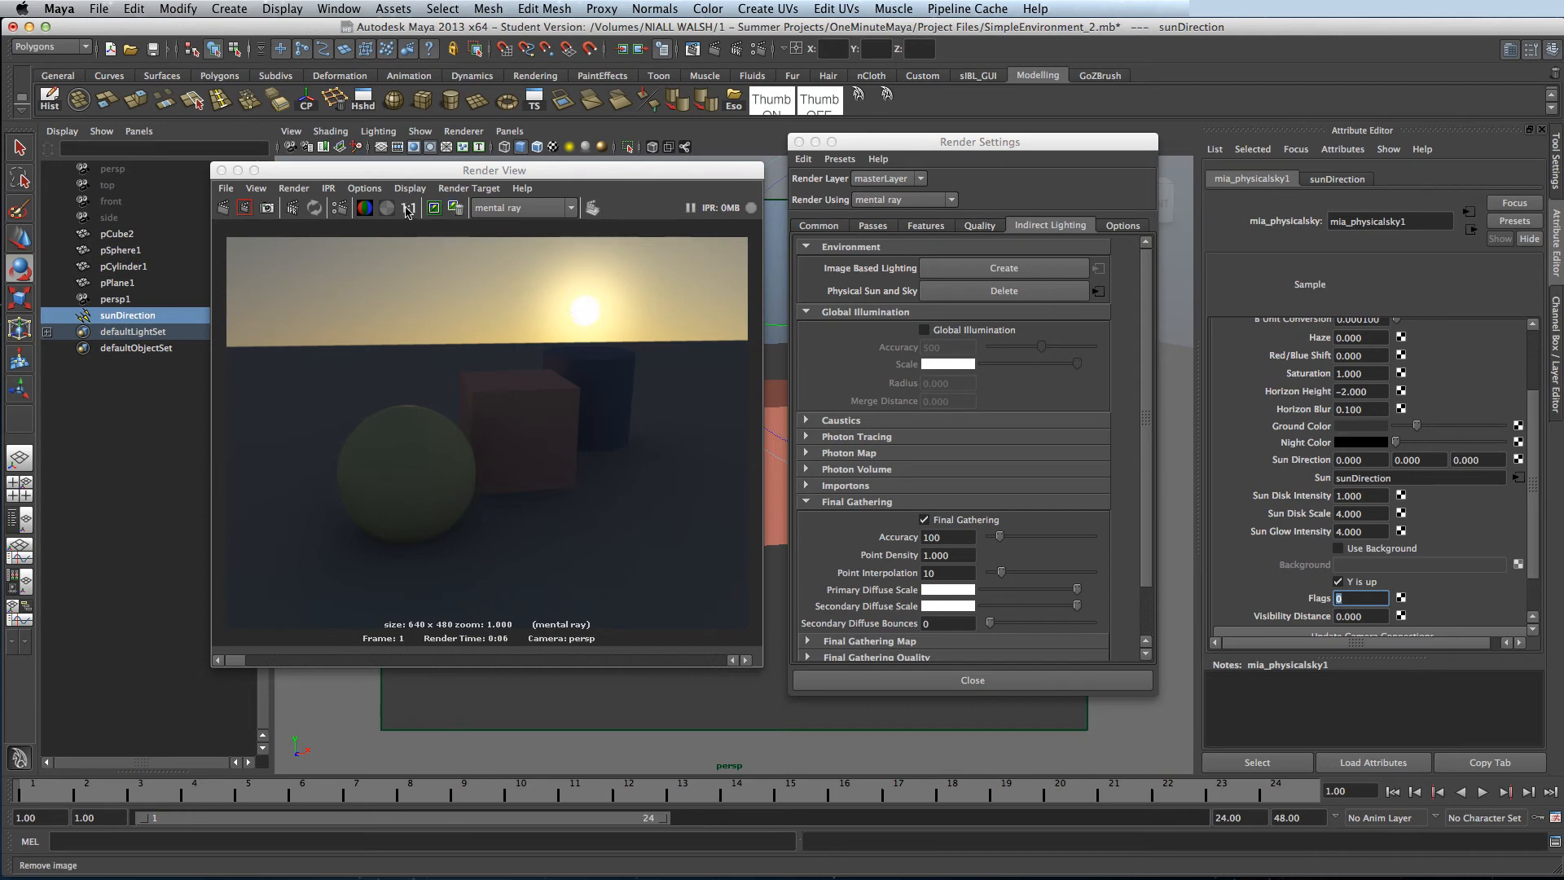
Redo the previous render to show the bigger, brighter sun glow
left_click(525, 294)
left_click(224, 207)
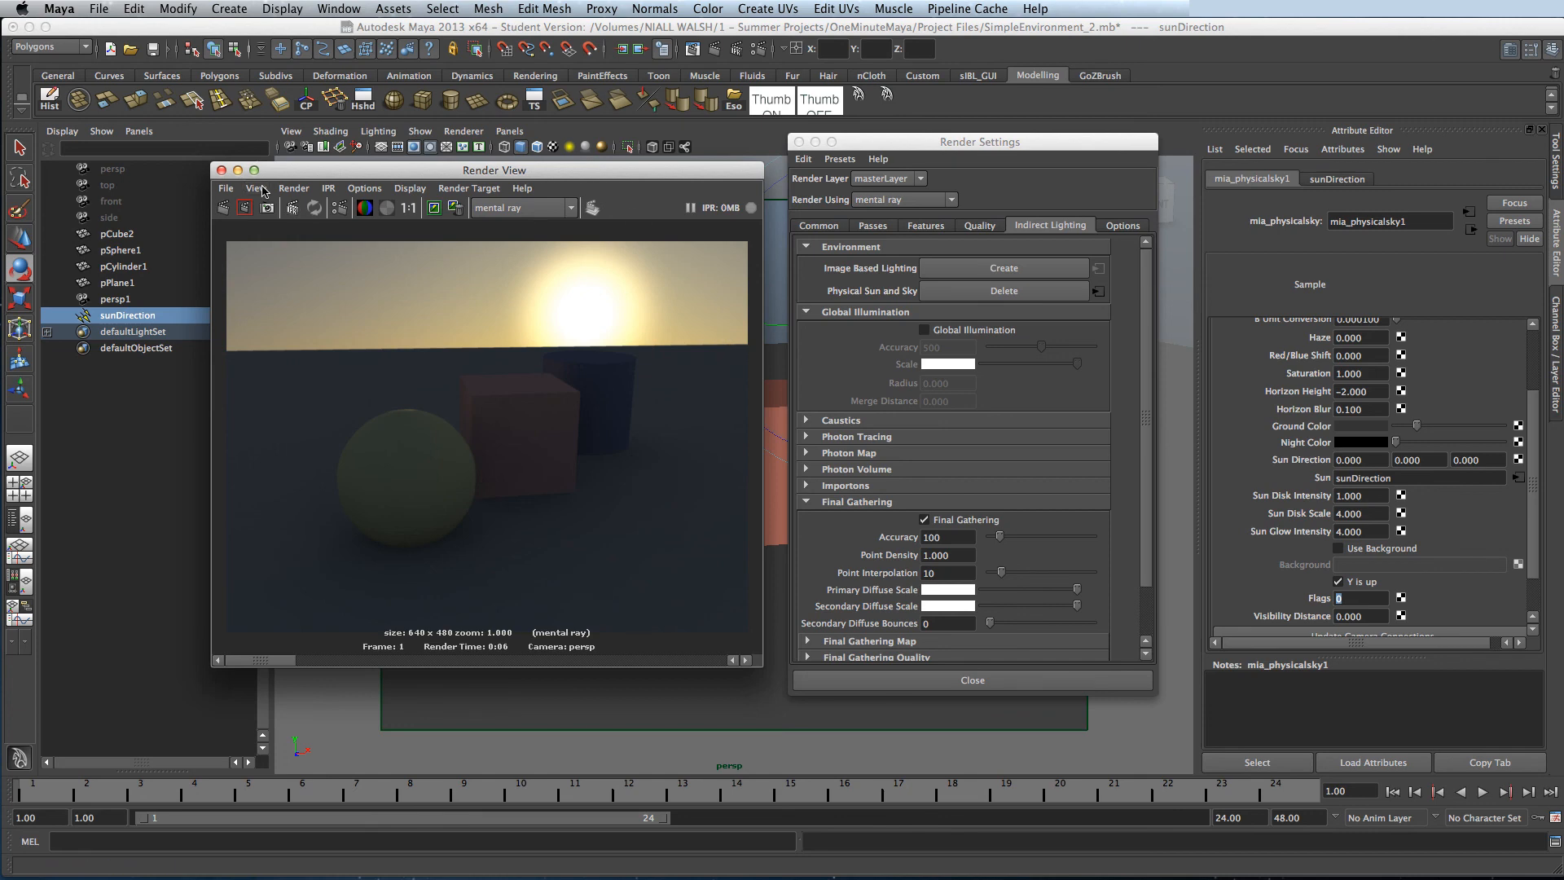
left_click_drag(282, 171, 290, 167)
left_click_drag(916, 142, 923, 151)
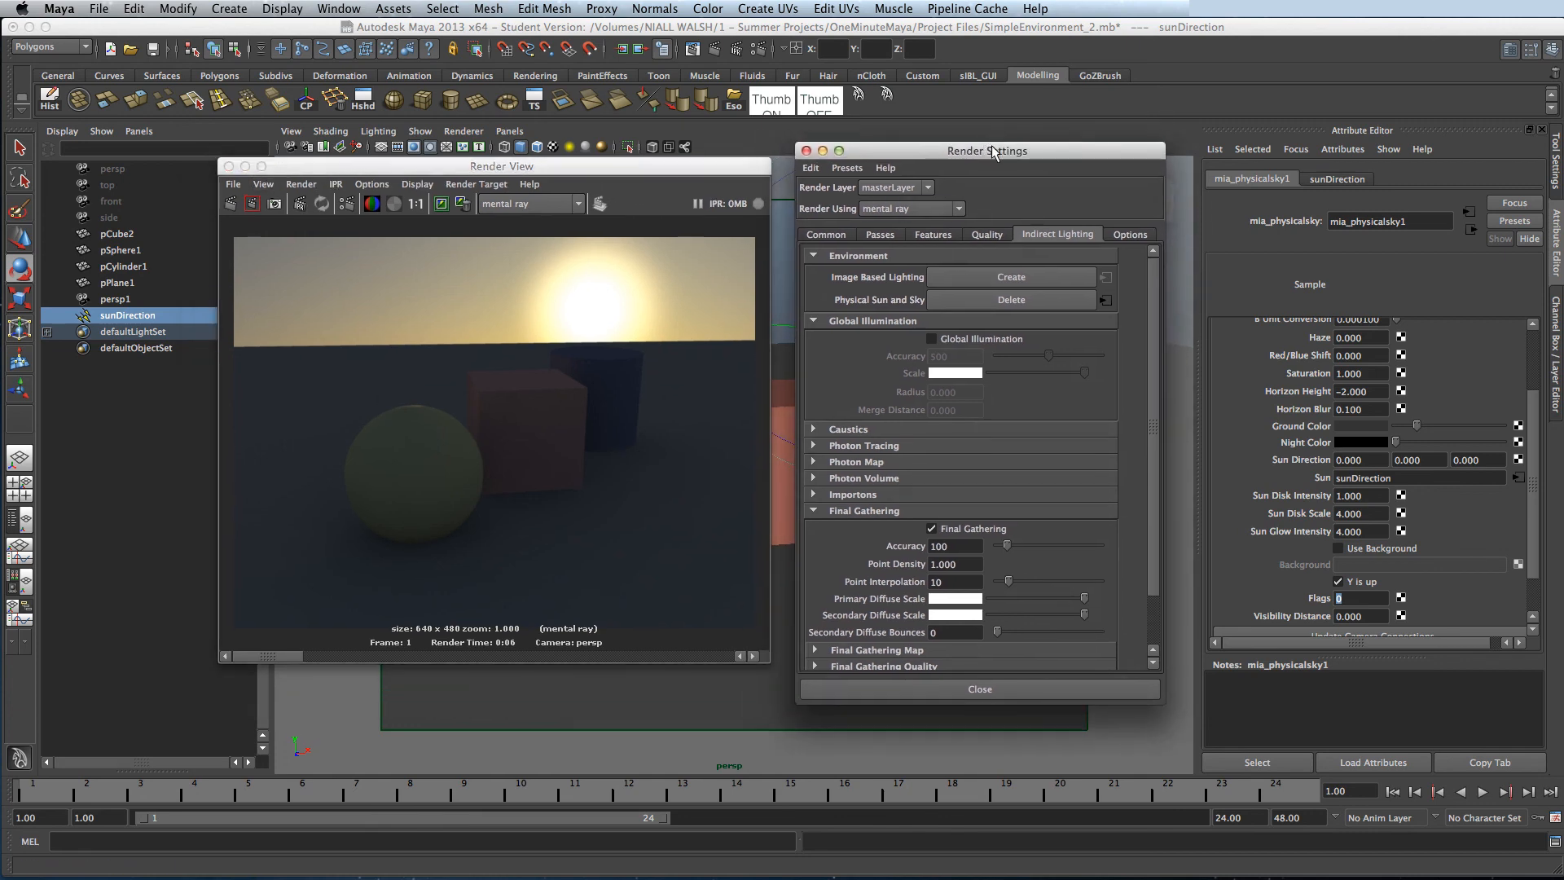
Delete the Physical Sun and Sky, render the black-sky scene, and recall the stored sunset image
left_click(1005, 299)
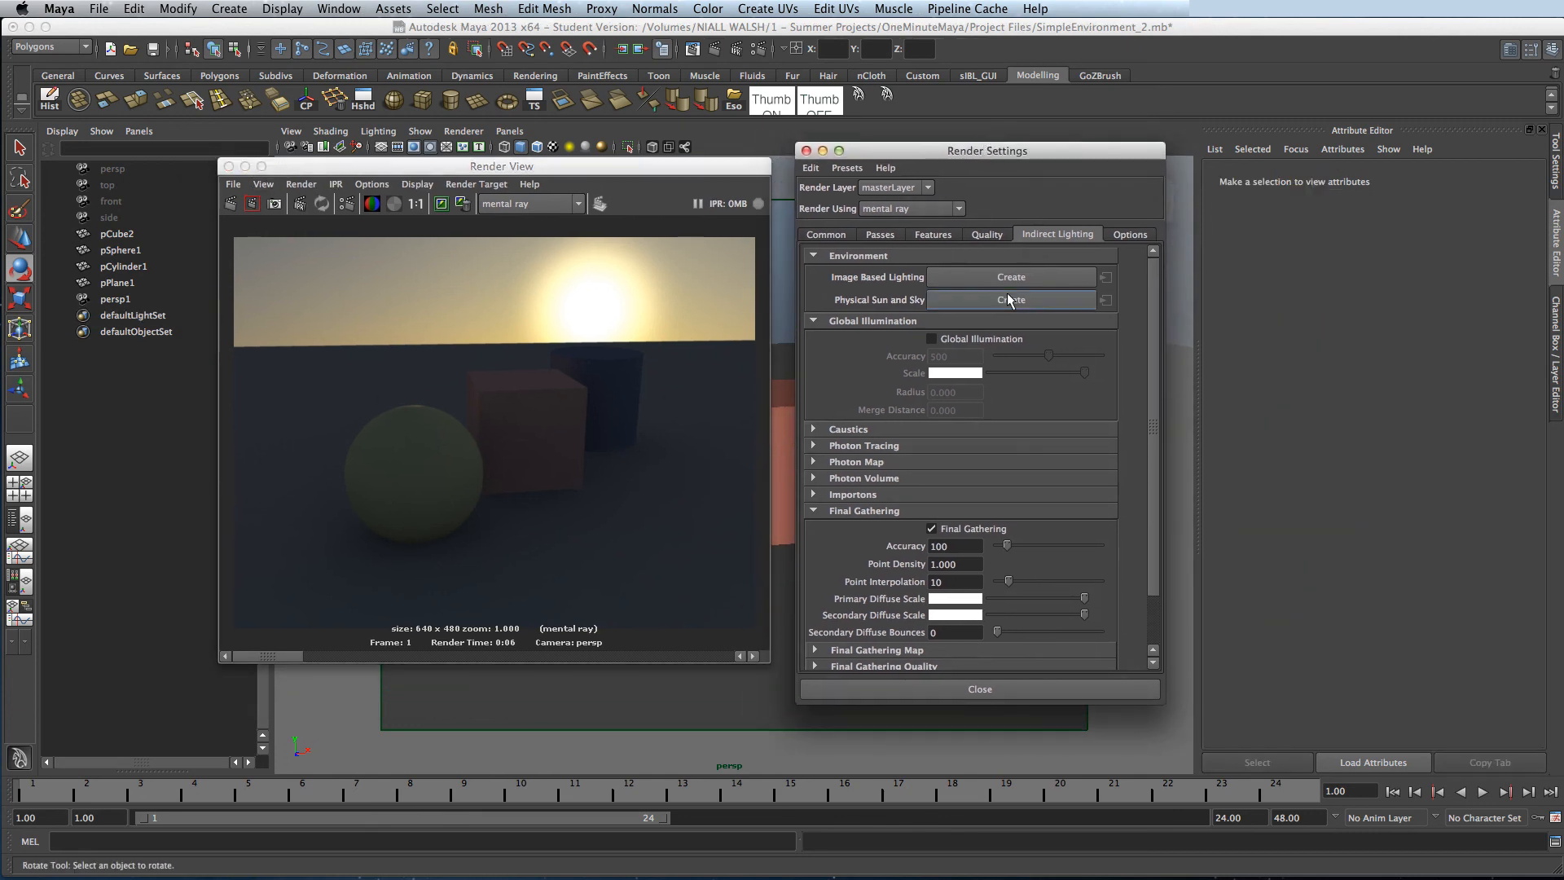
left_click(231, 206)
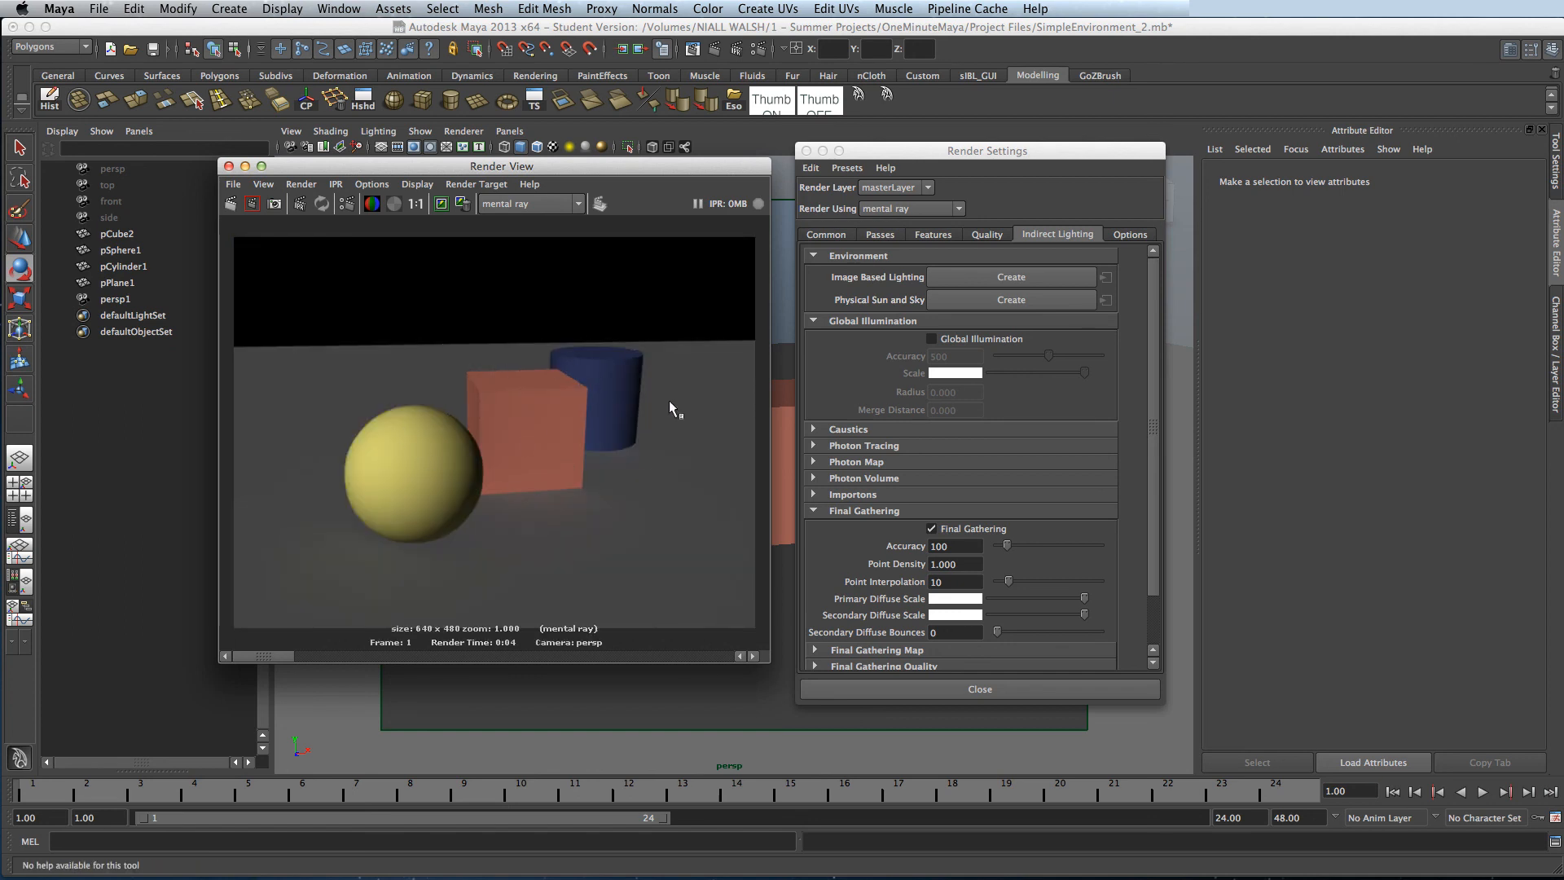
left_click_drag(286, 659, 291, 659)
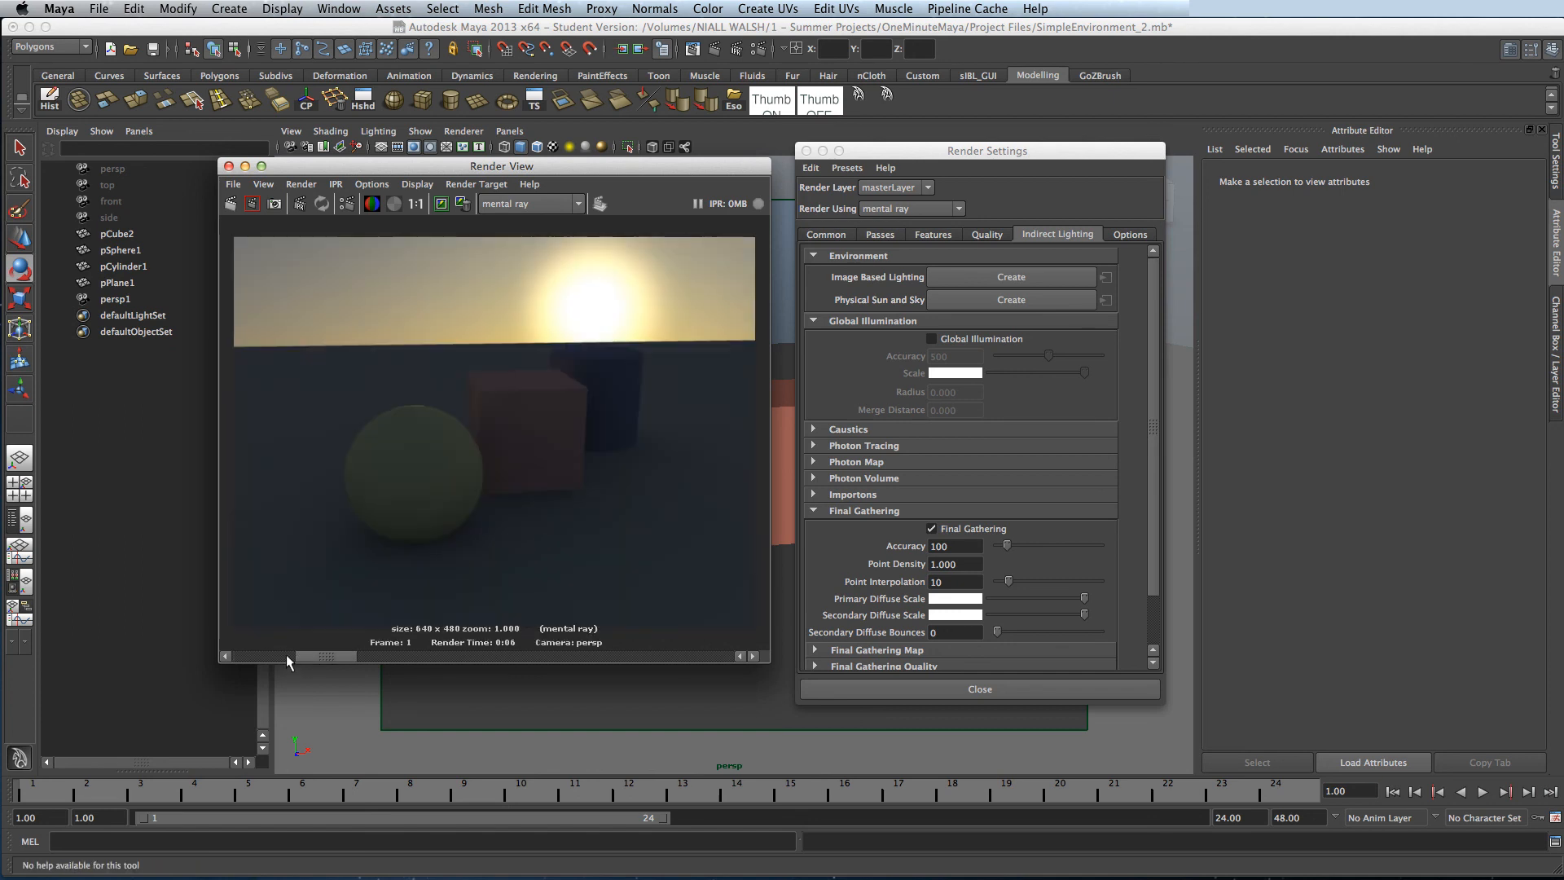
left_click(325, 661)
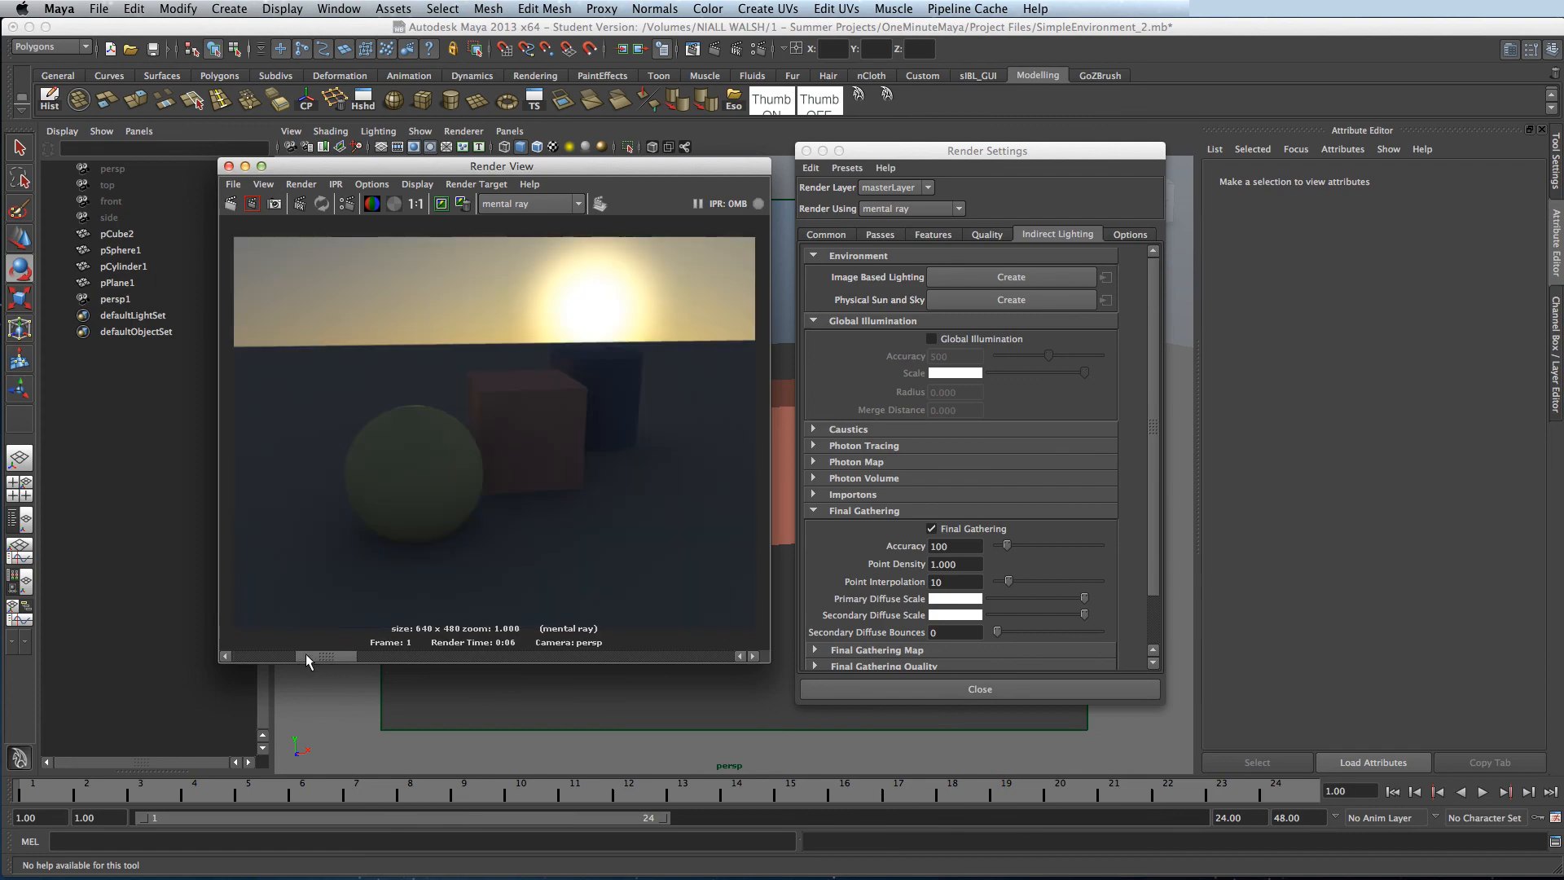